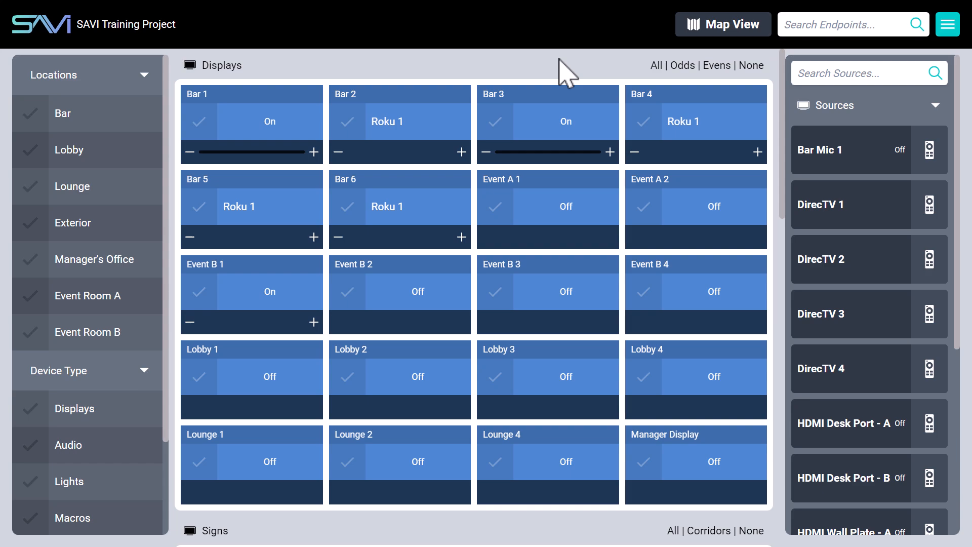
Open SAVI Show and upload all the images from the SHOW IMAGES folder to the media library
left_click(948, 25)
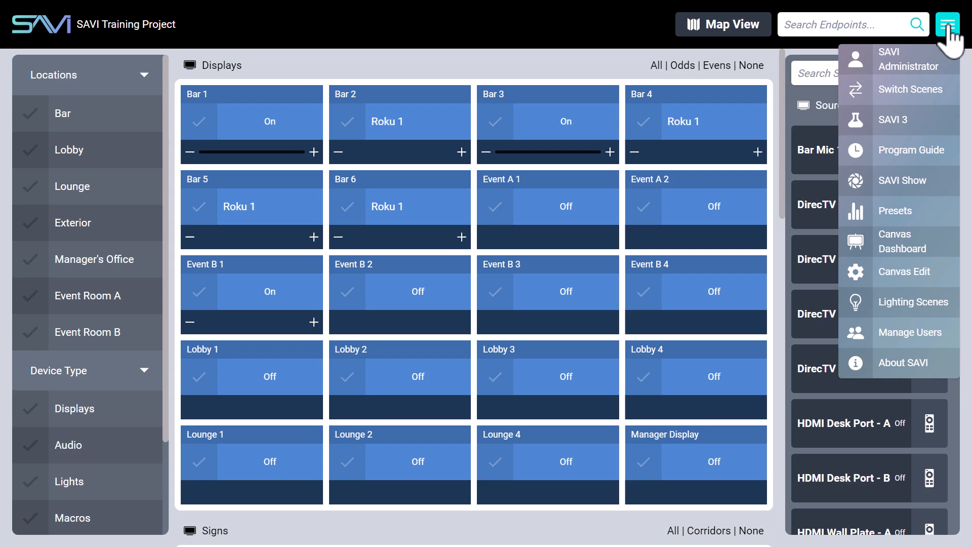
left_click(902, 192)
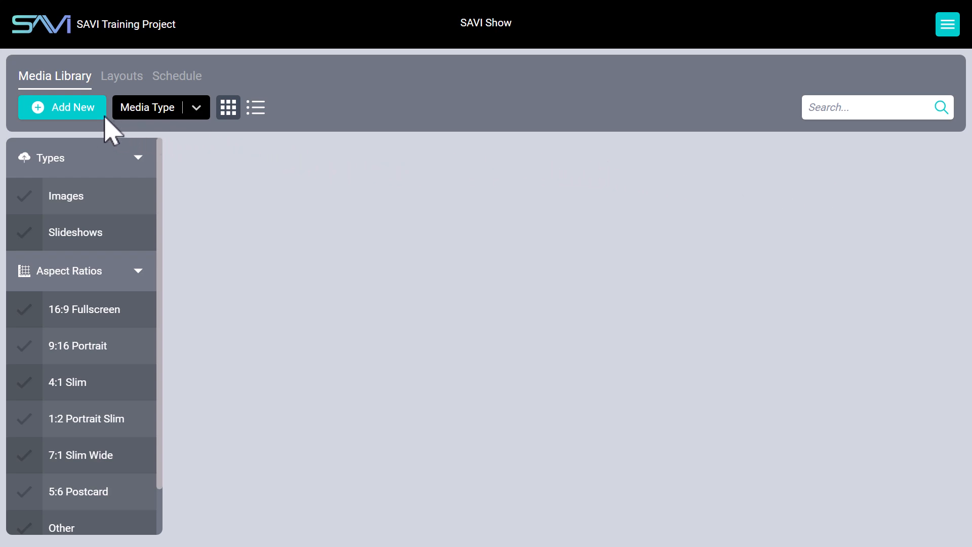
left_click(63, 124)
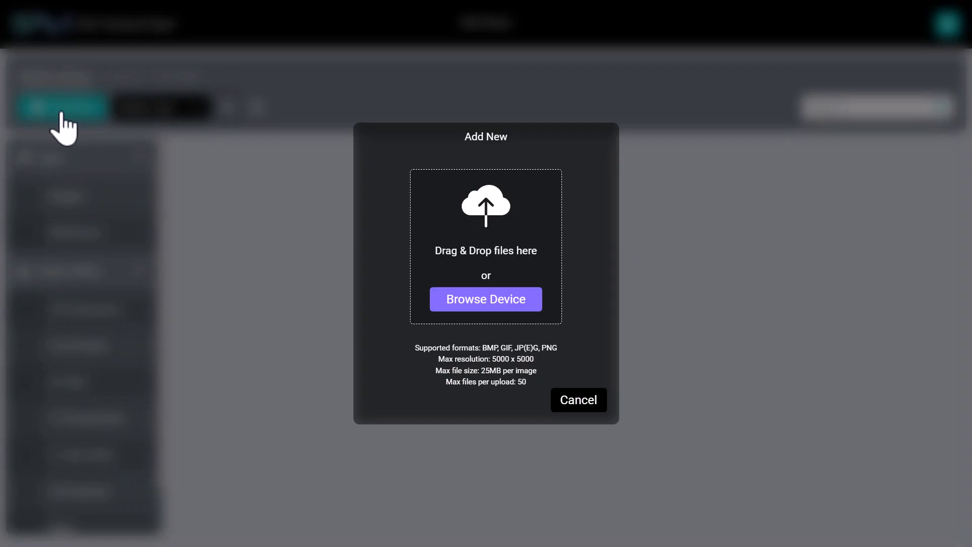
left_click(455, 295)
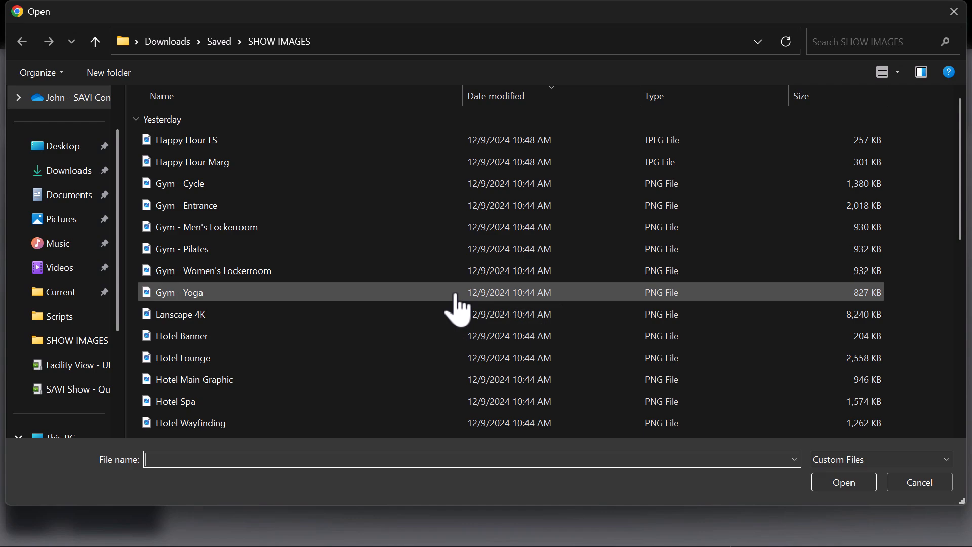
left_click(456, 295)
key("ctrl+a")
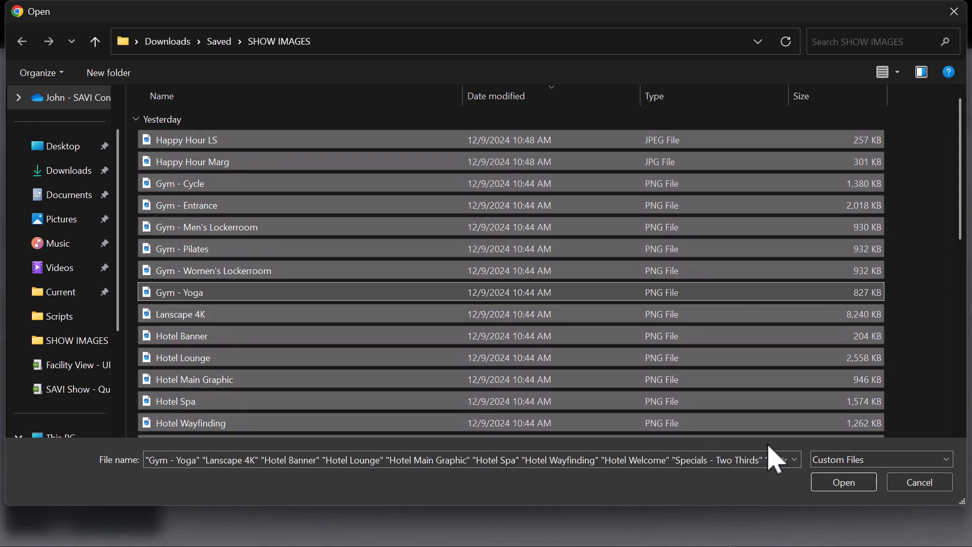
left_click(839, 484)
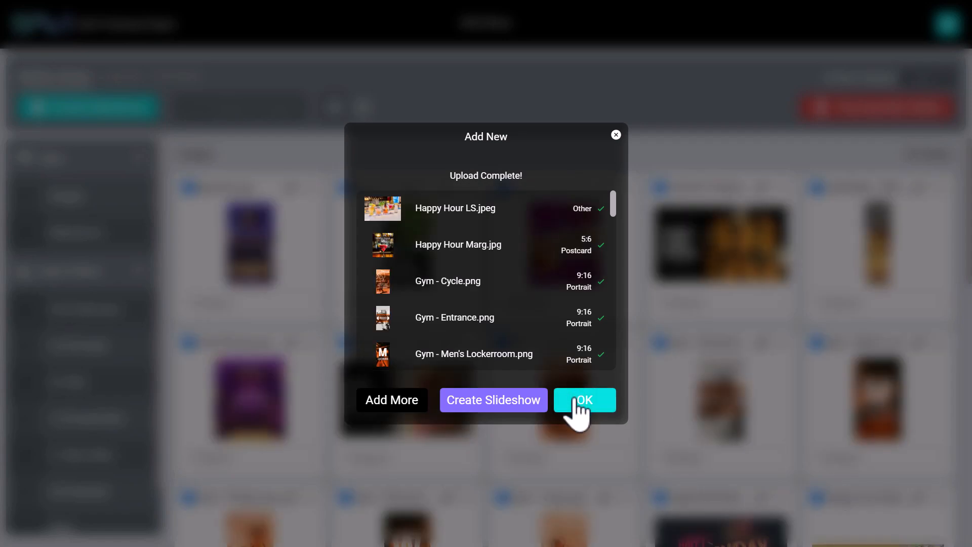
left_click(577, 403)
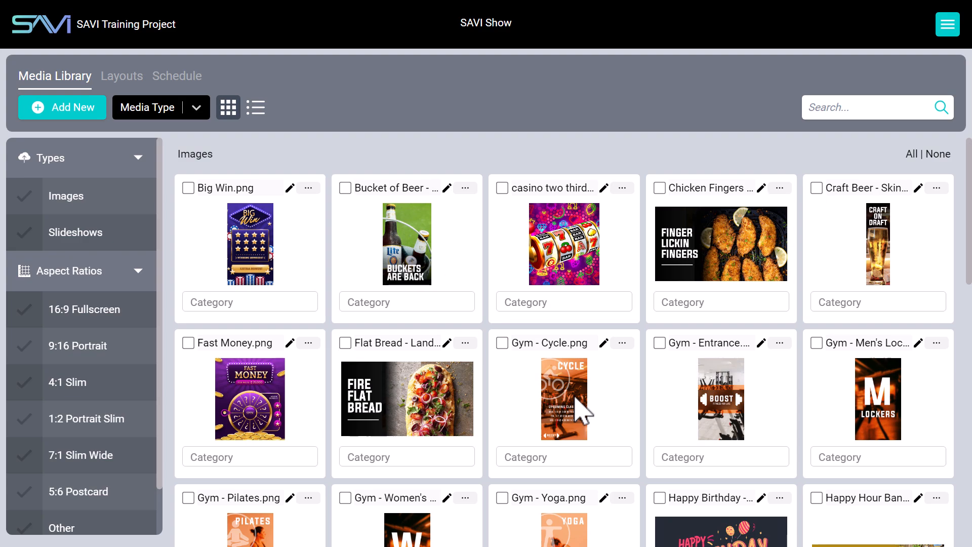
Review the media library's sorting options and compare its list view with the grid view
left_click(196, 108)
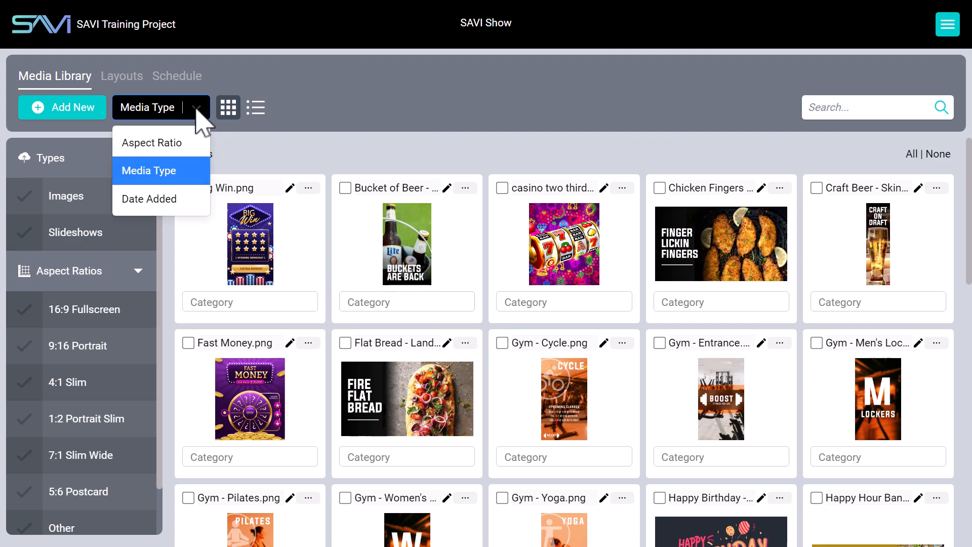
left_click(197, 110)
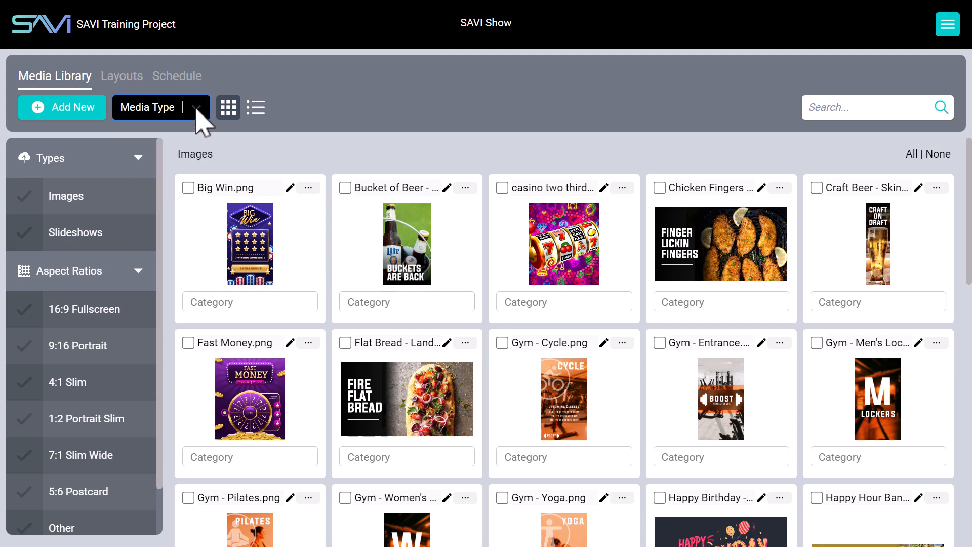
left_click(256, 110)
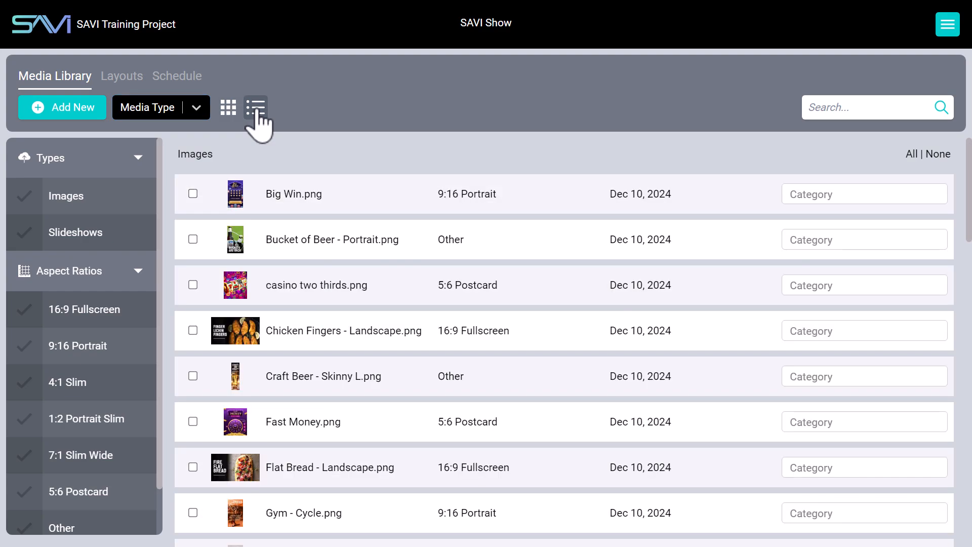
left_click(228, 108)
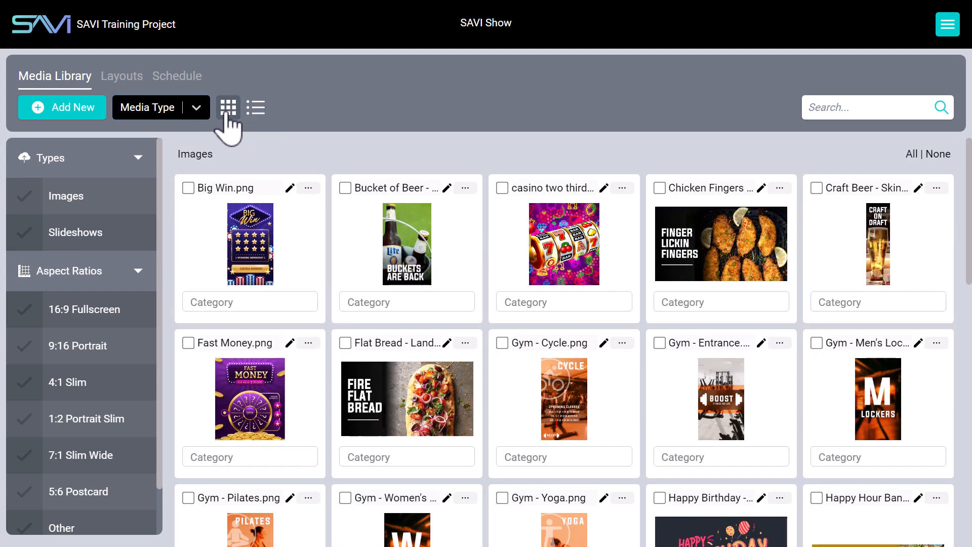
Filter the media library by the 16:9 Fullscreen aspect ratio and clear the filter again
left_click(86, 332)
left_click(86, 324)
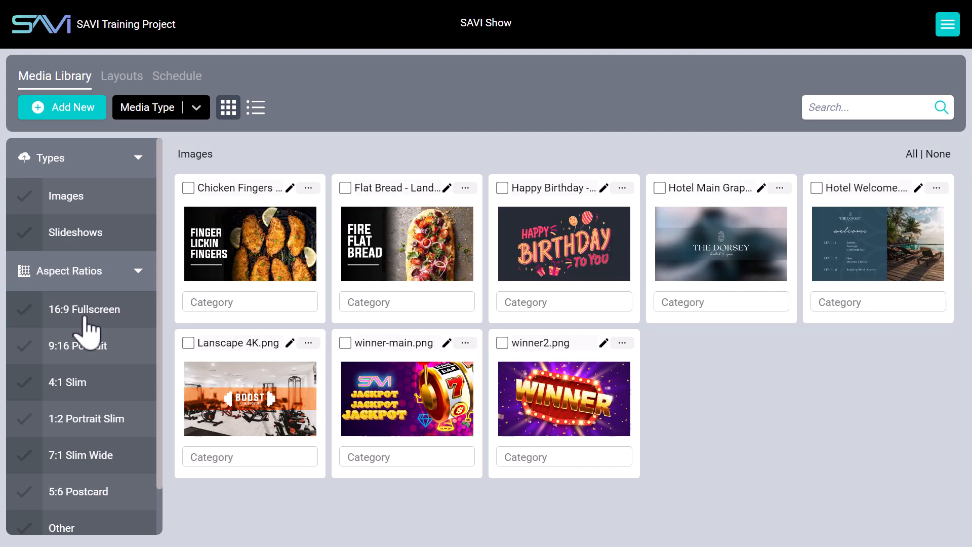
scroll(87, 330, "down", 1)
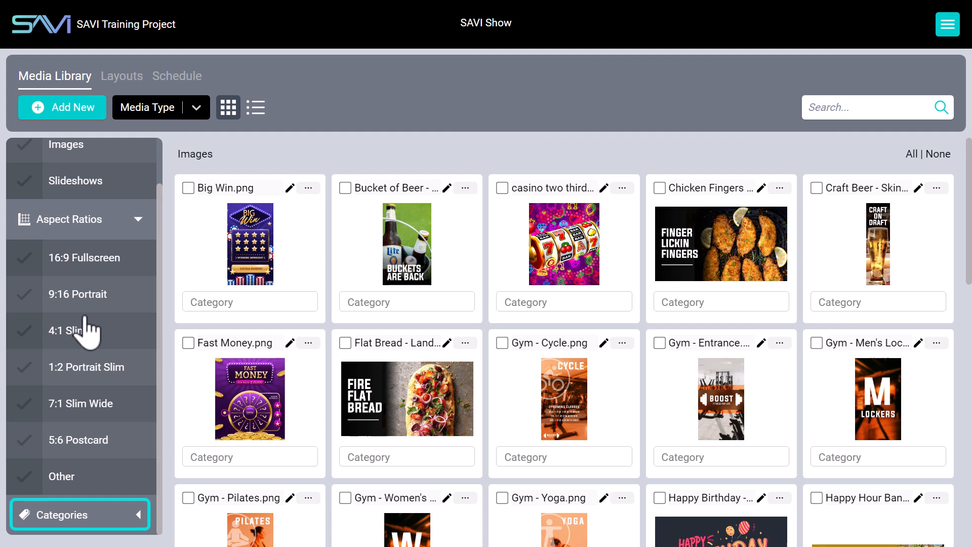
Assign a new Food category to the Chicken Fingers and Flat Bread images and filter the library by it
left_click(715, 316)
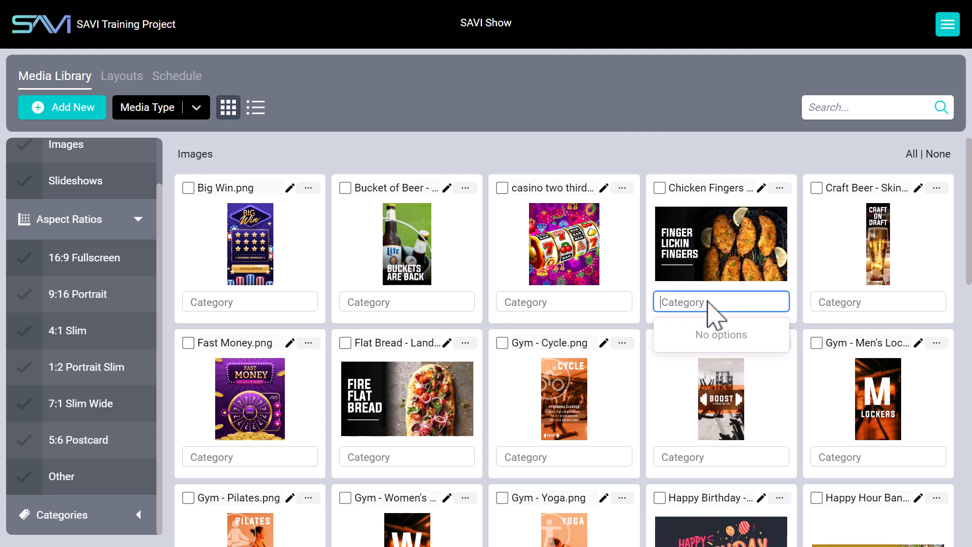
type("Food")
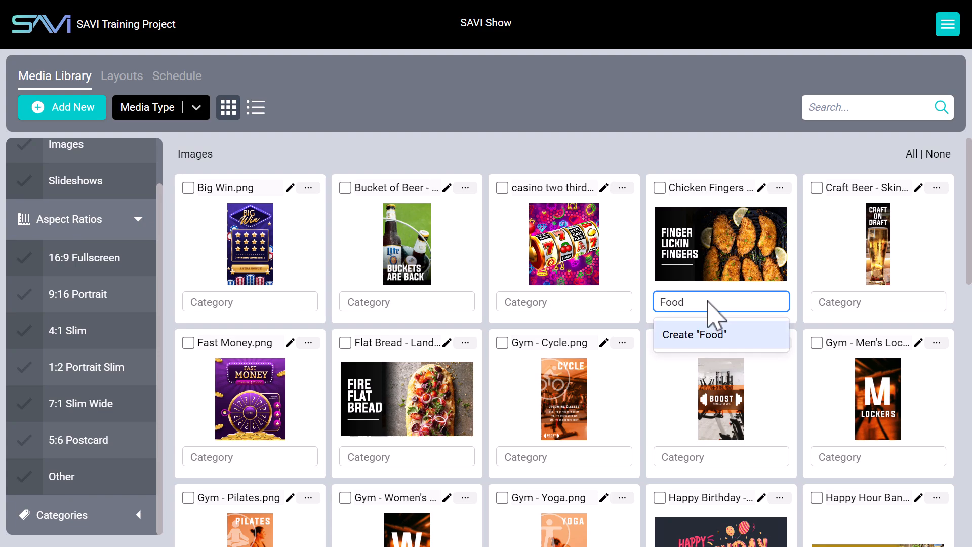
key("Return")
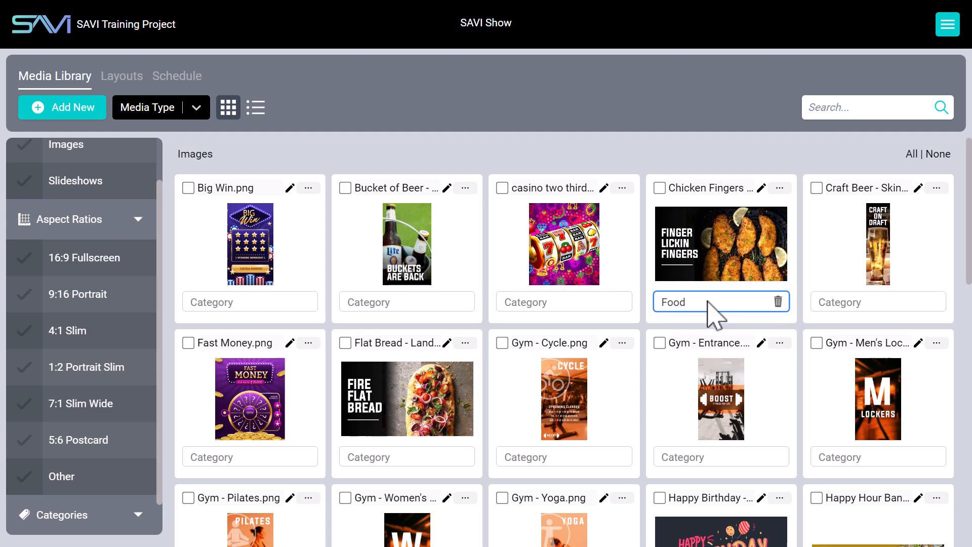
left_click(455, 458)
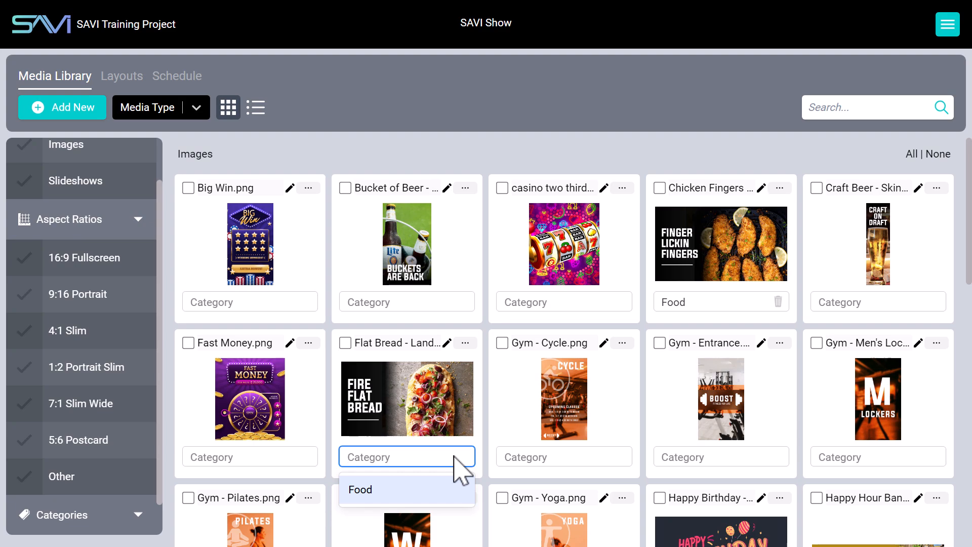
left_click(381, 491)
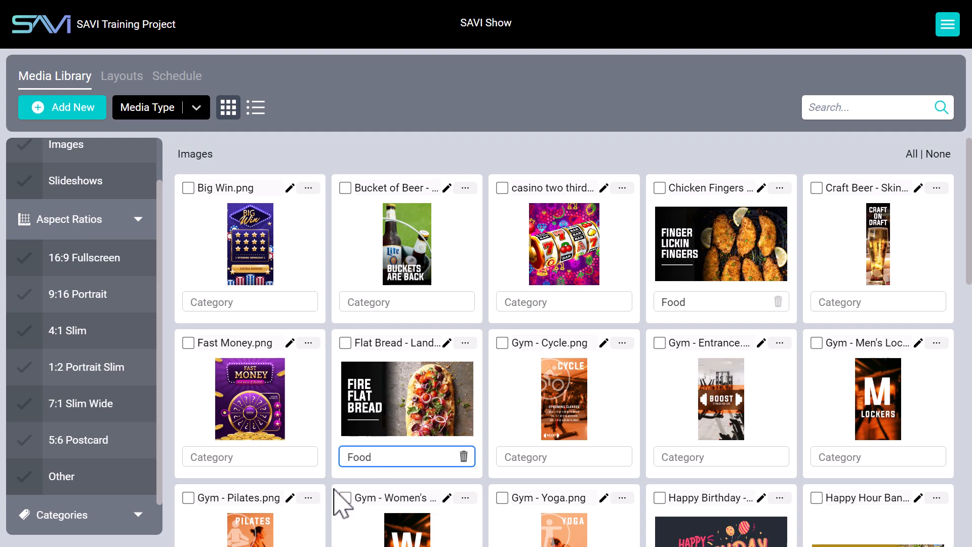
scroll(109, 494, "down", 1)
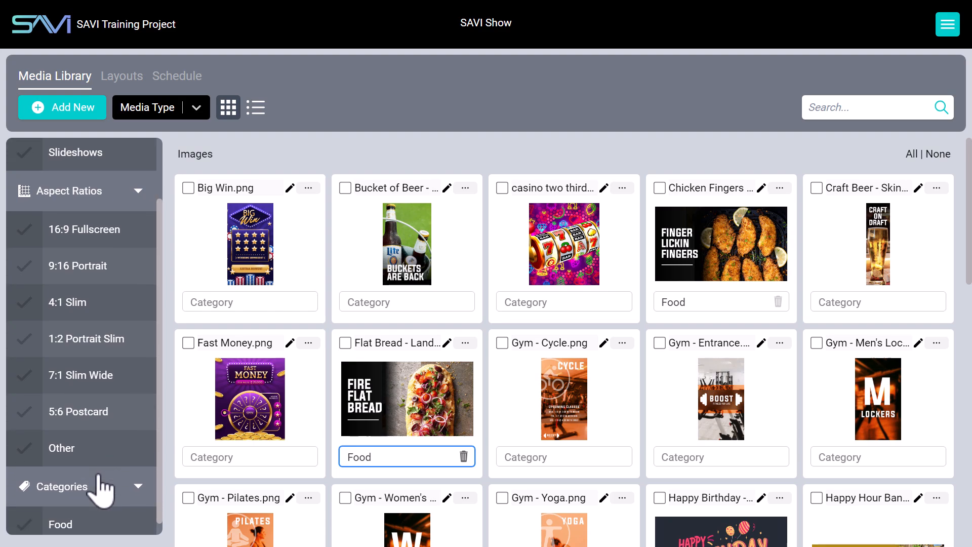
left_click(52, 515)
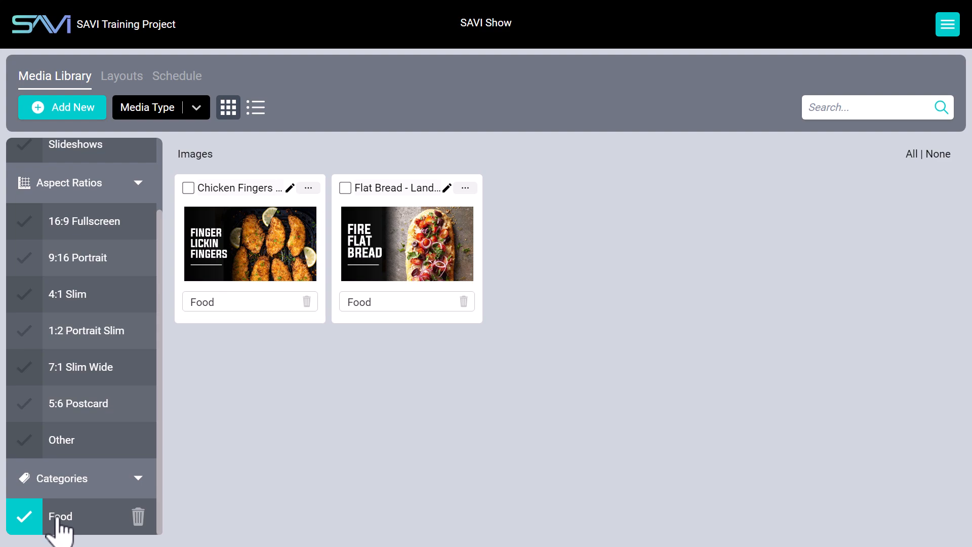
Remove the Food category from the Flat Bread image and delete the category from the library
left_click(463, 302)
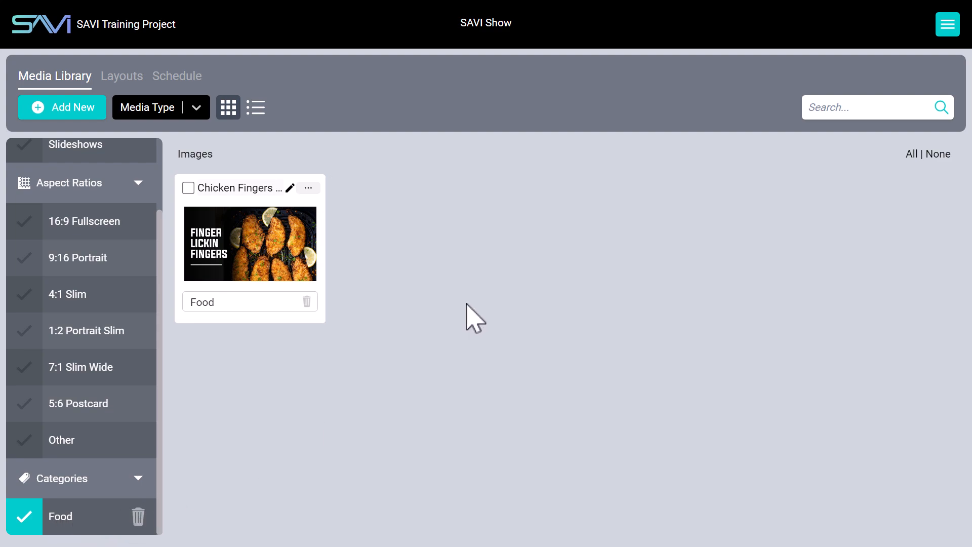
left_click(138, 516)
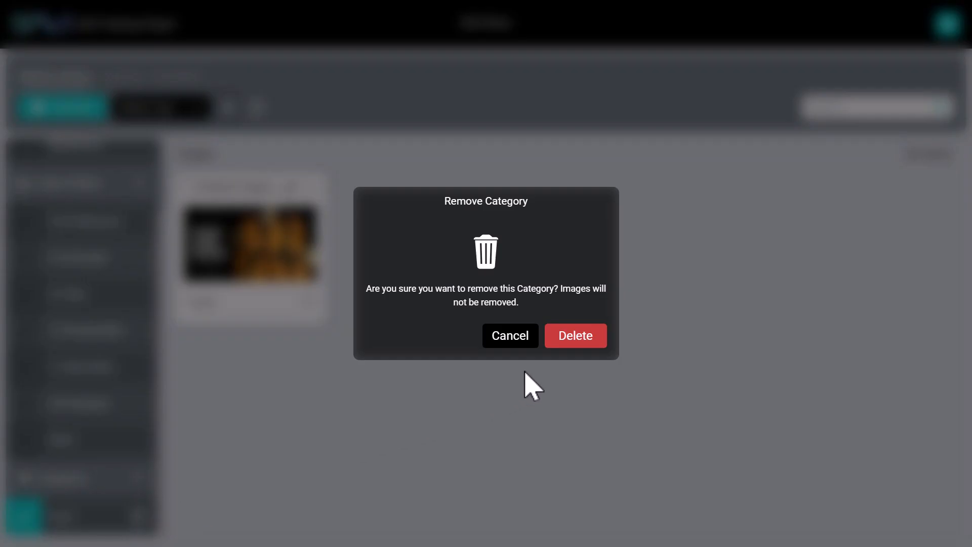
left_click(587, 337)
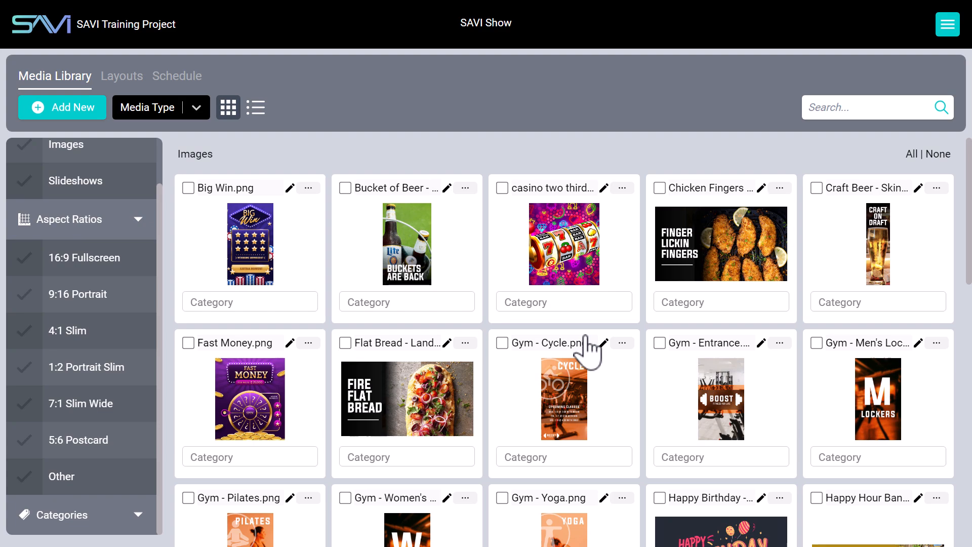
Create a slideshow named Happy Hour from the Flat Bread, Happy Hour LS and Chicken Fingers images
scroll(590, 350, "down", 2)
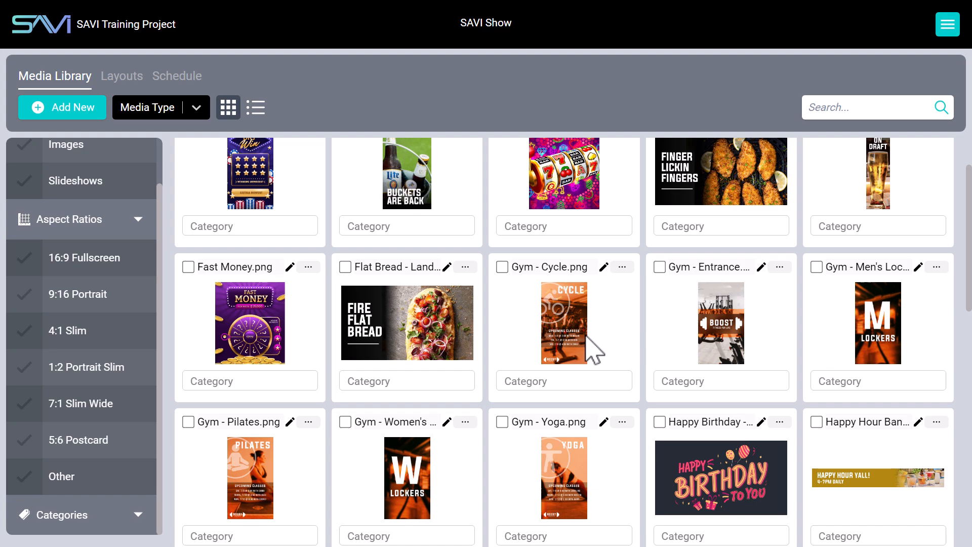
left_click(390, 316)
scroll(450, 326, "down", 5)
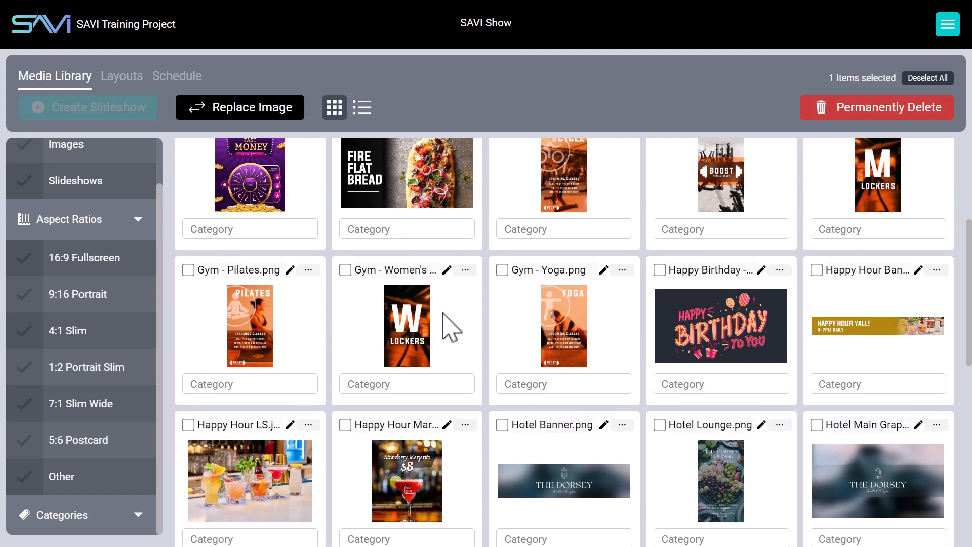
left_click(260, 402)
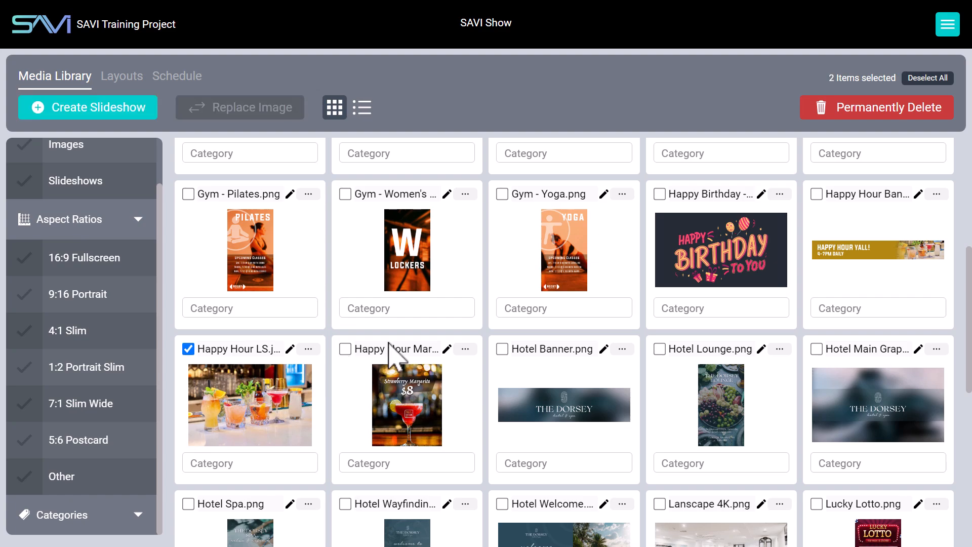
scroll(712, 312, "up", 1)
scroll(712, 311, "up", 6)
left_click(715, 251)
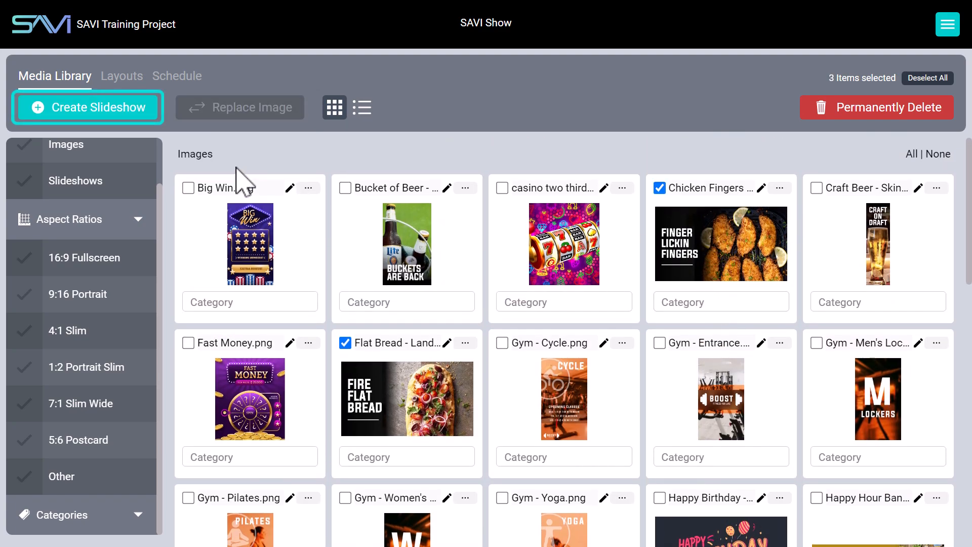
left_click(66, 118)
type("Ha")
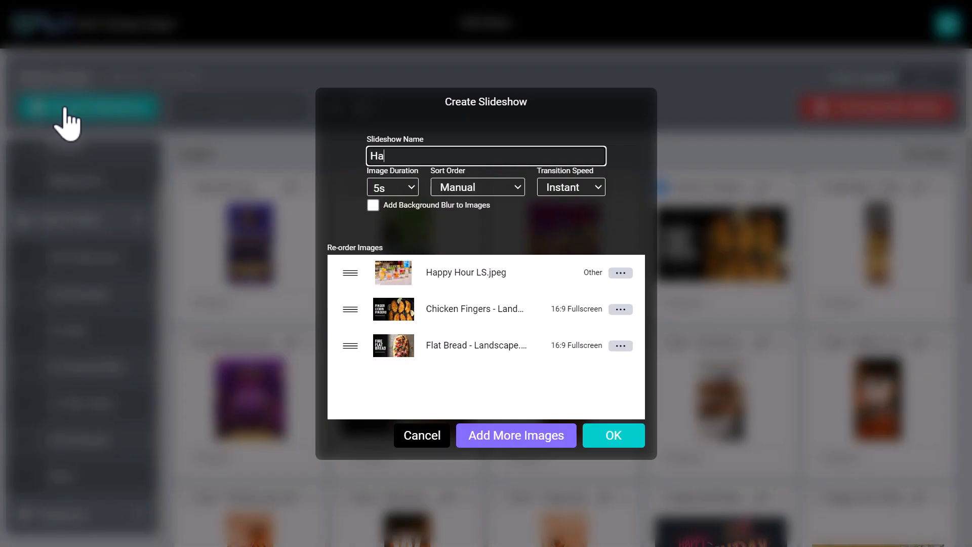
type("ppy Hour")
Review the slideshow's image duration and sort order options, keeping 5s and Manual
left_click(413, 188)
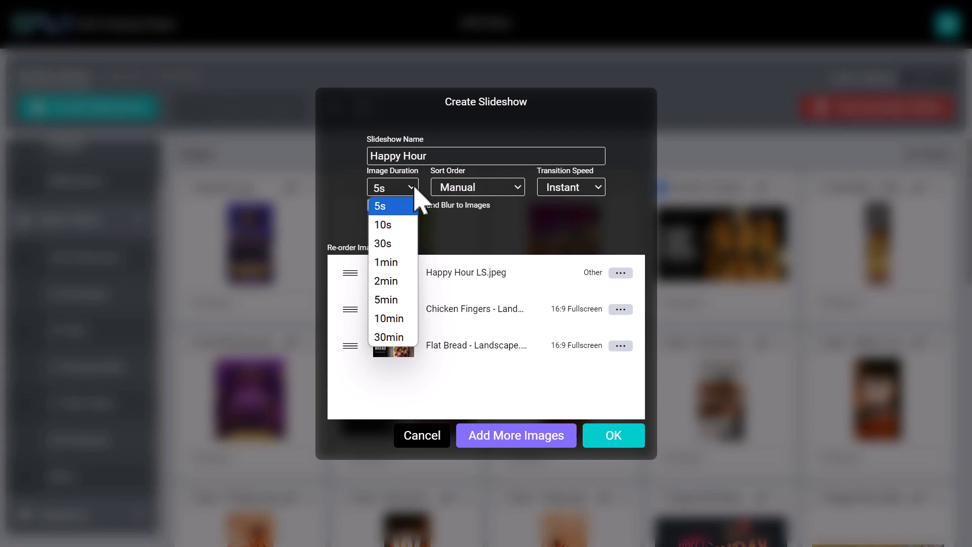
left_click(415, 187)
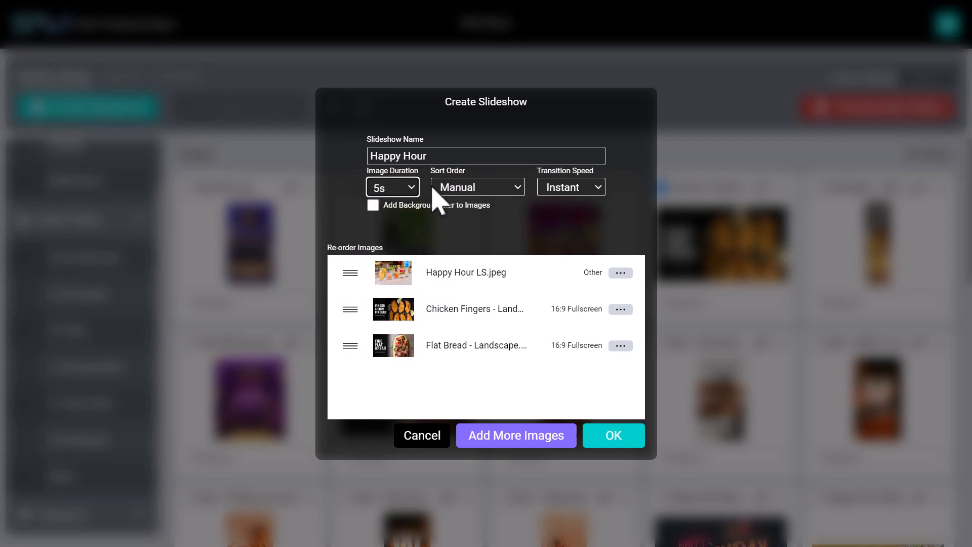
left_click(508, 198)
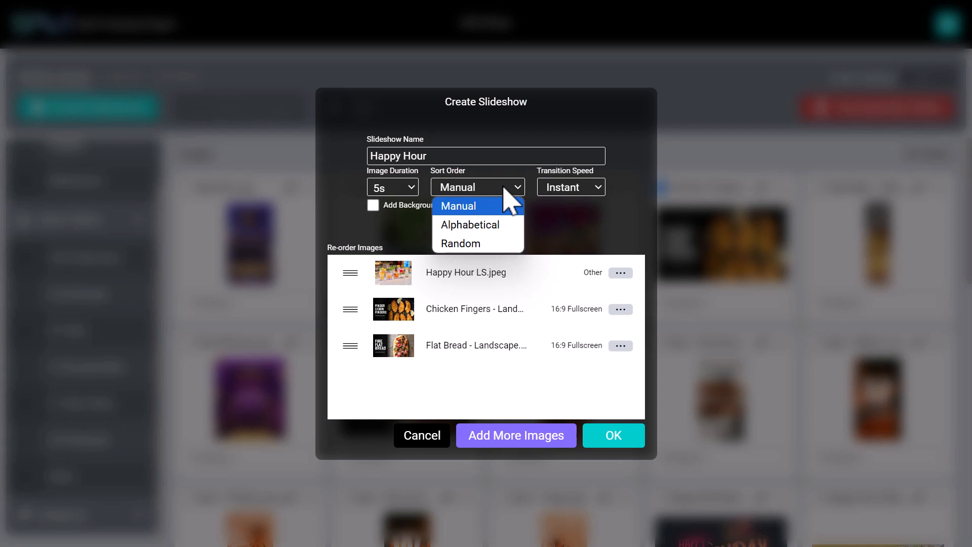
left_click(504, 186)
Set the slideshow's transition speed to 500ms
left_click(586, 190)
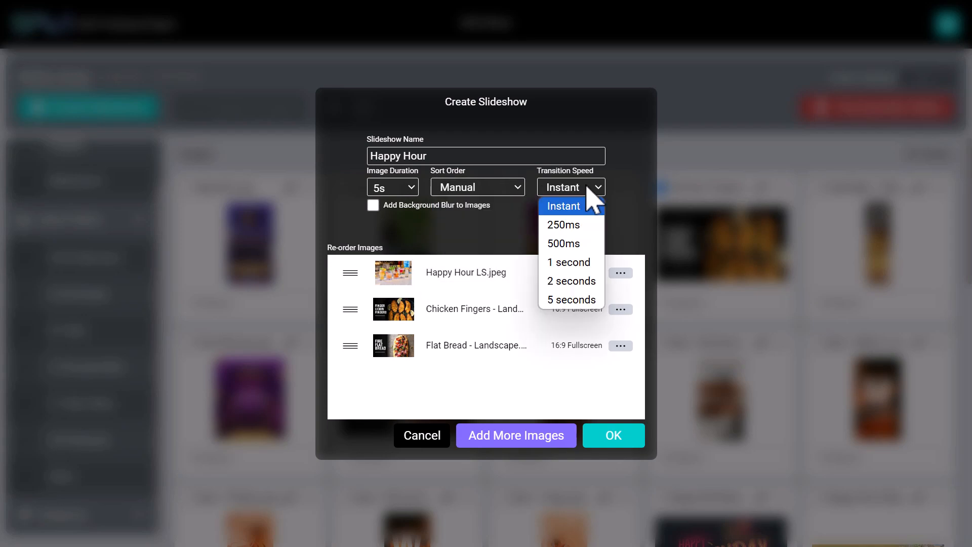
left_click(582, 248)
left_click(588, 261)
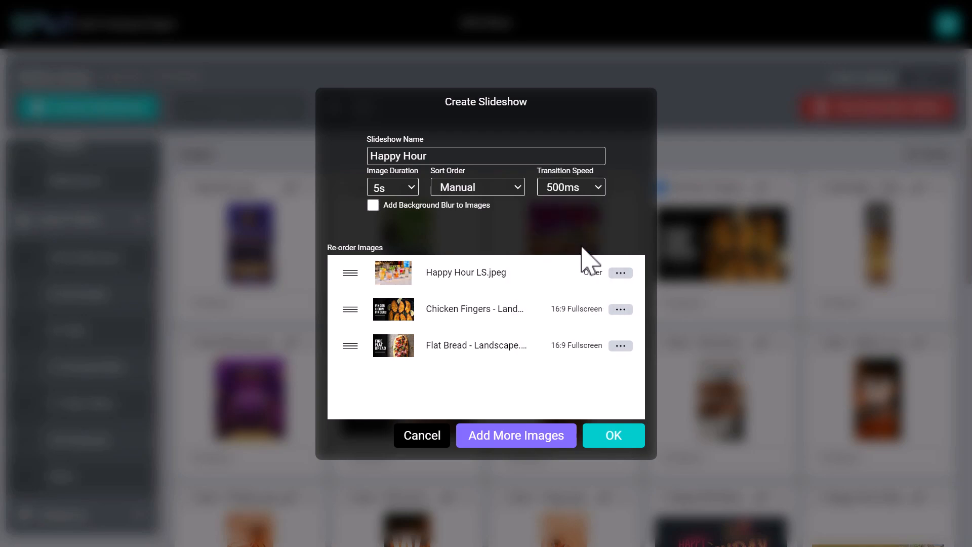
Add background blur to the slideshow's images and move the Flat Bread image above Chicken Fingers
left_click(377, 210)
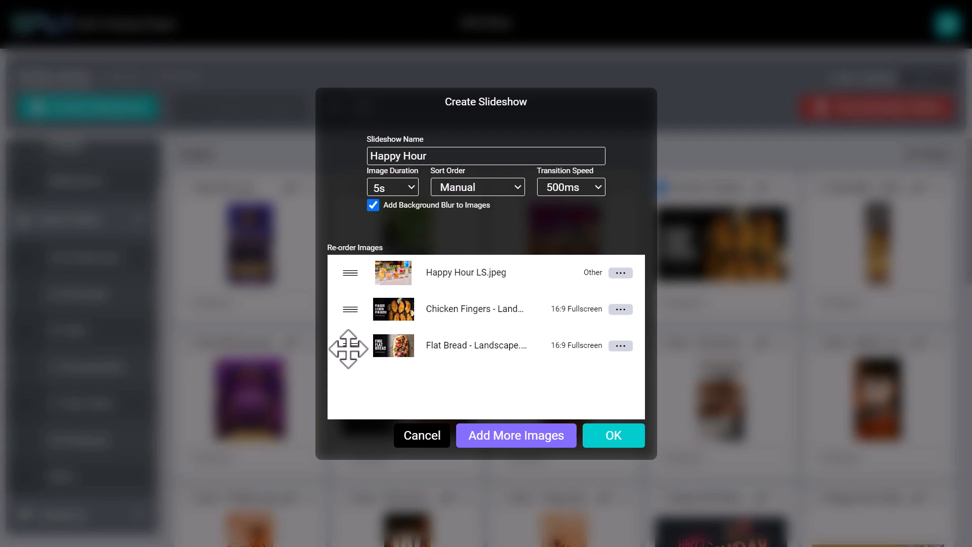
left_click_drag(354, 347, 350, 304)
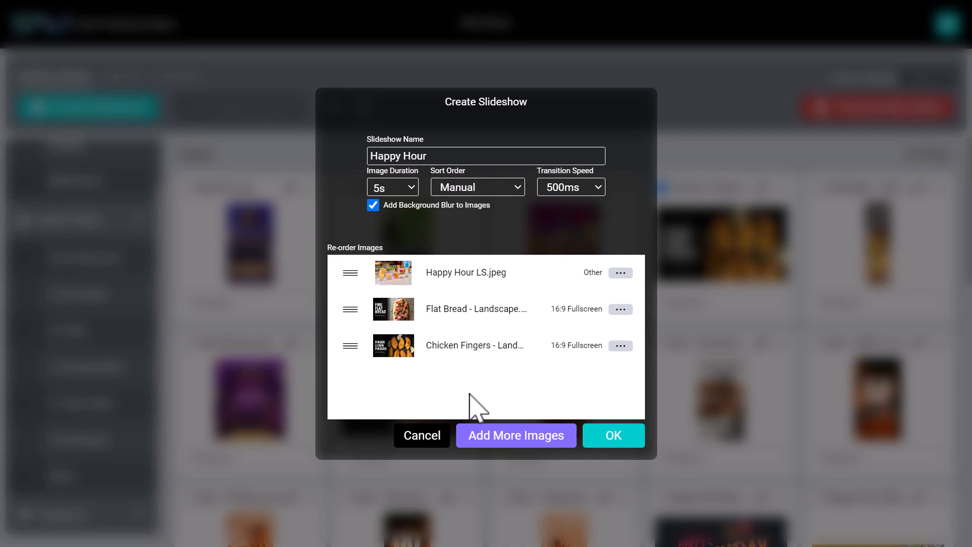
Add the Happy Hour Marg image to the slideshow and save the slideshow
left_click(621, 350)
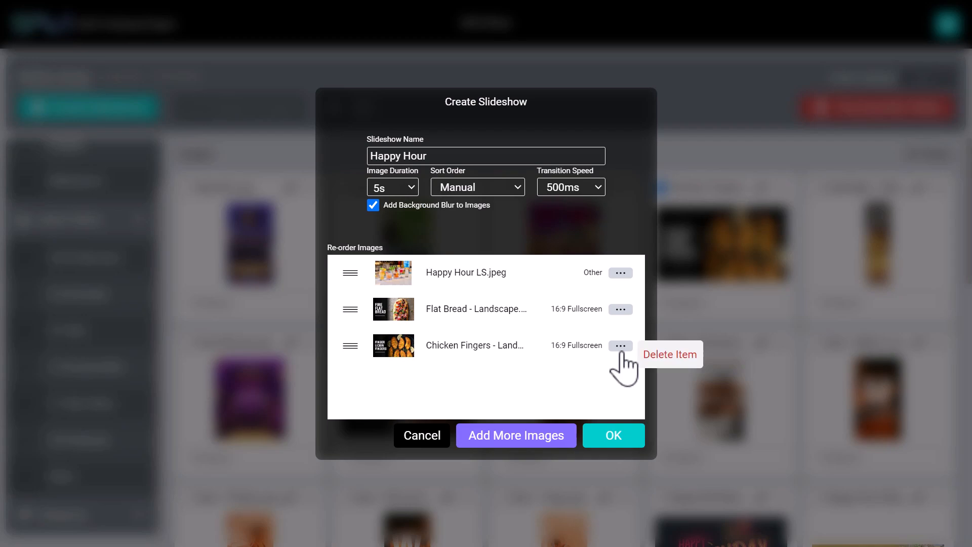
left_click(621, 351)
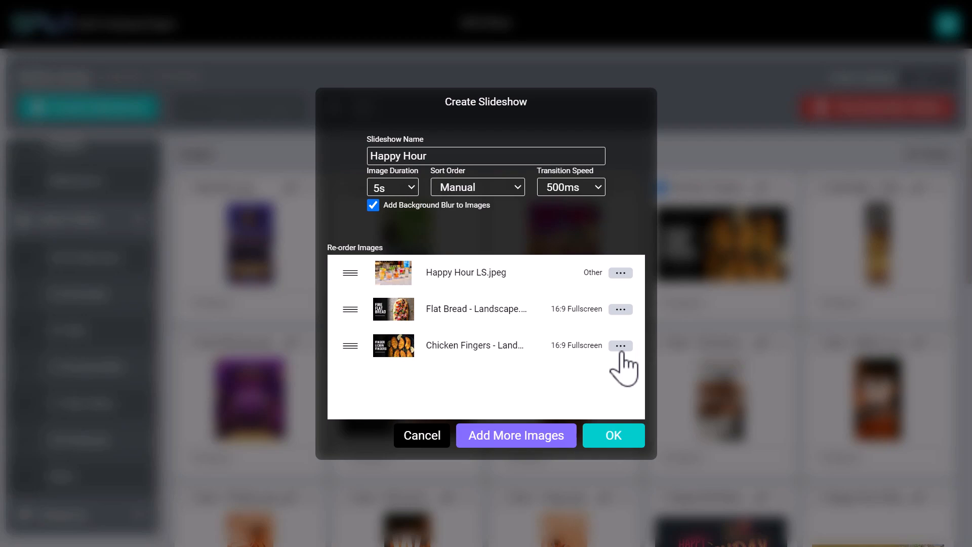
left_click(519, 440)
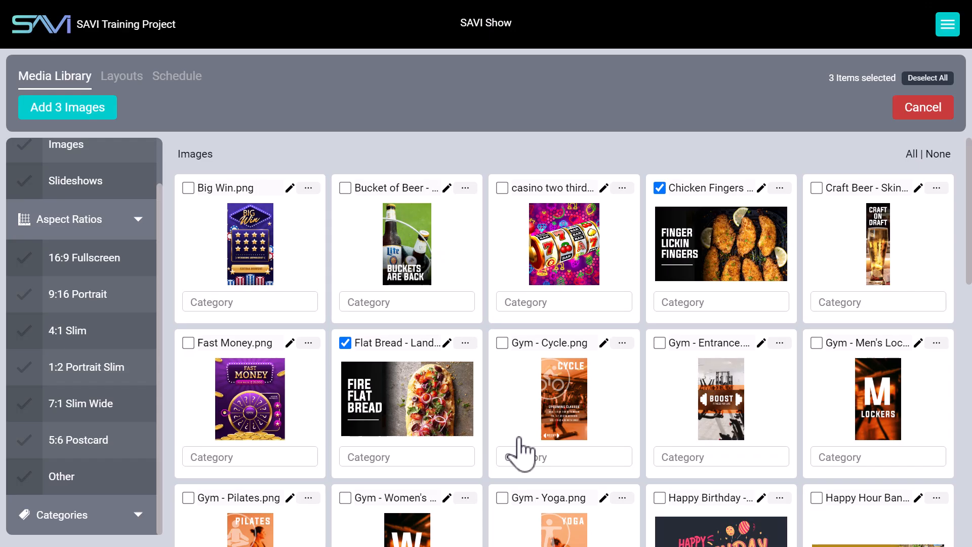
scroll(521, 453, "down", 6)
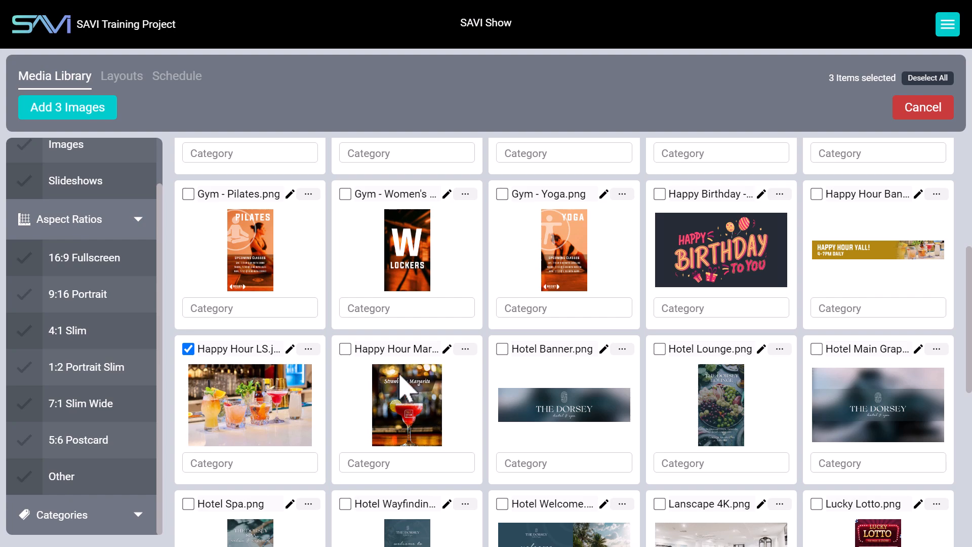
left_click(401, 375)
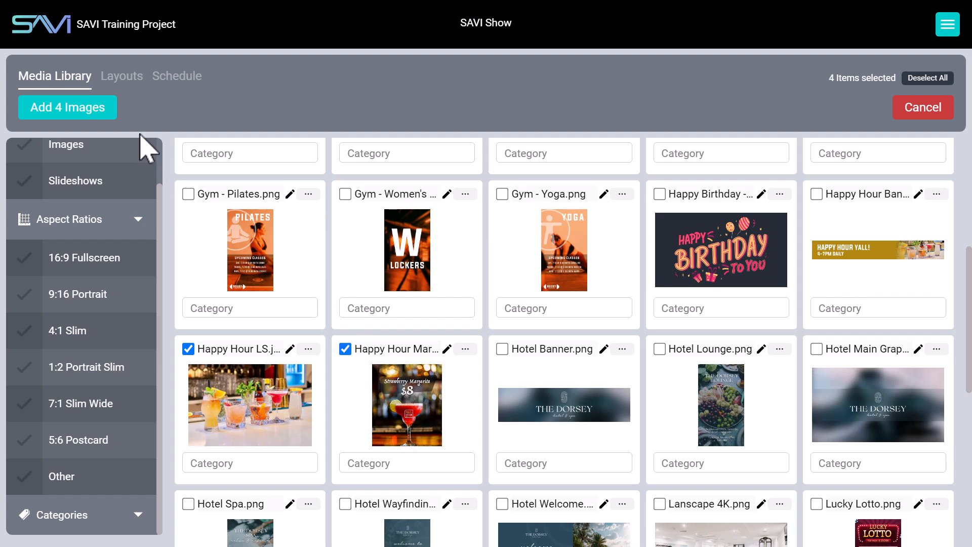
left_click(87, 112)
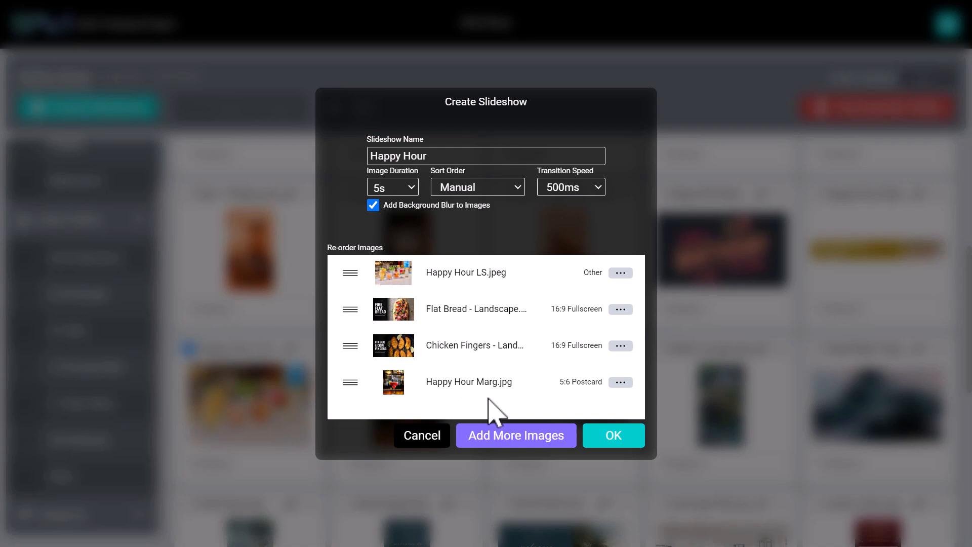
left_click(615, 438)
Filter the media library to slideshows and open the Happy Hour slideshow's name for editing, keeping the same name
scroll(123, 293, "up", 2)
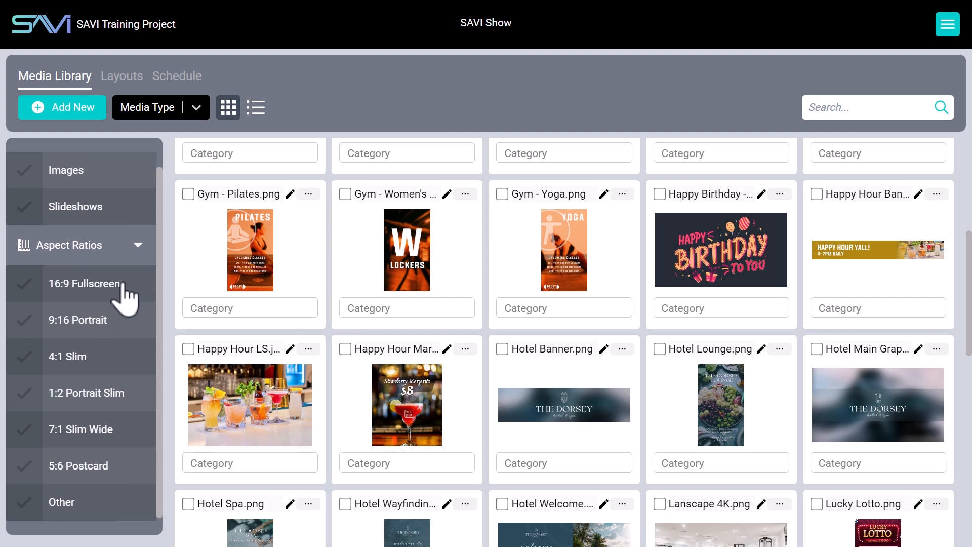
left_click(76, 234)
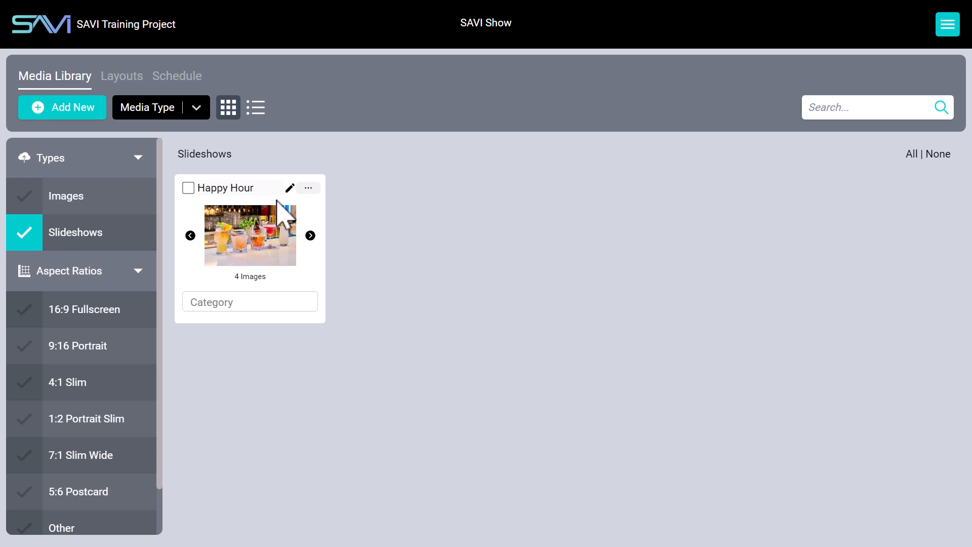
left_click(291, 189)
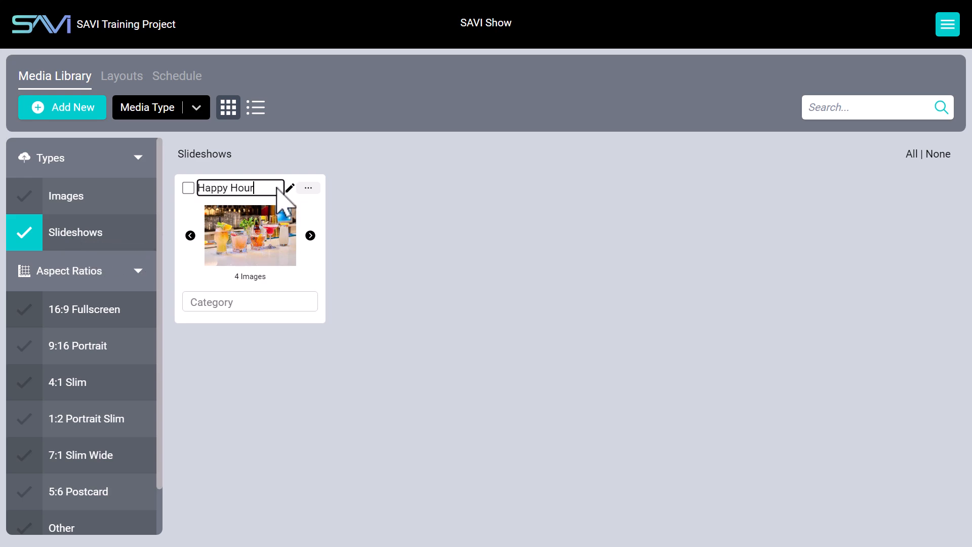
left_click(277, 188)
type("r")
left_click(305, 161)
Review the Happy Hour slideshow's settings and close them without saving changes
left_click(309, 187)
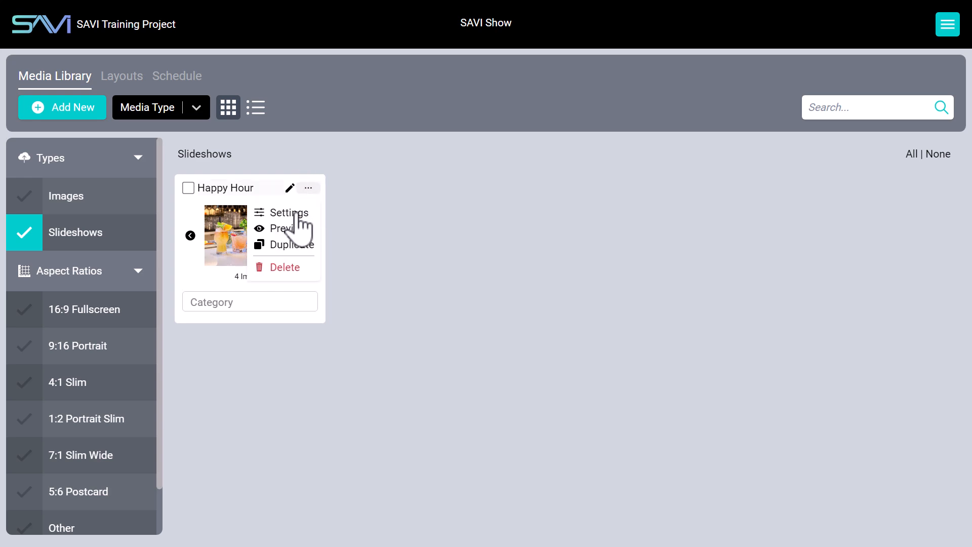
left_click(294, 213)
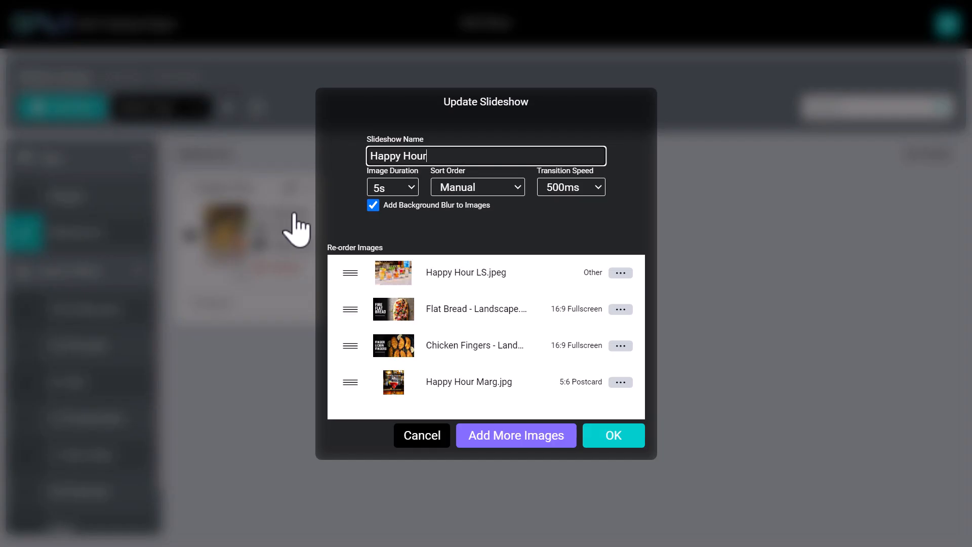
left_click(421, 437)
Preview the Happy Hour slideshow and cycle through all its images on the thumbnail card
left_click(308, 187)
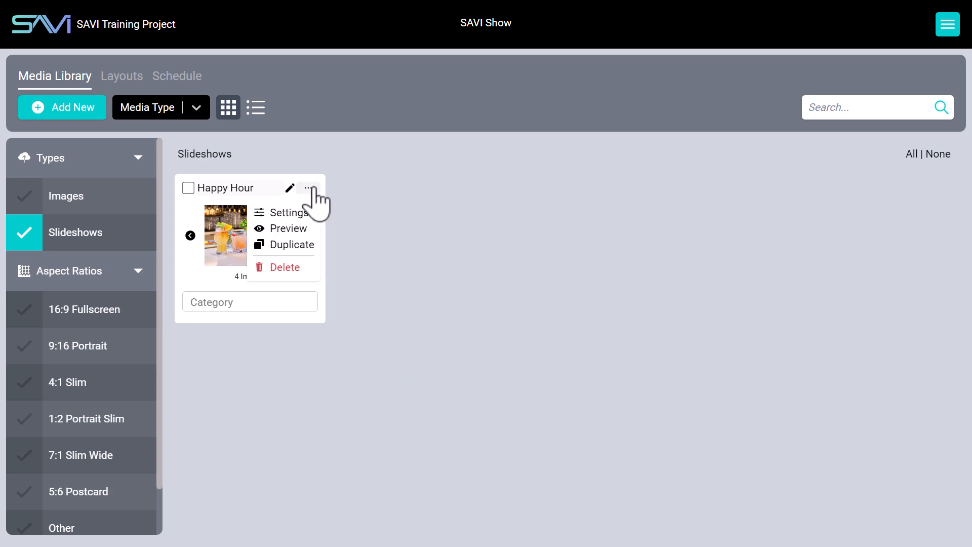
left_click(288, 228)
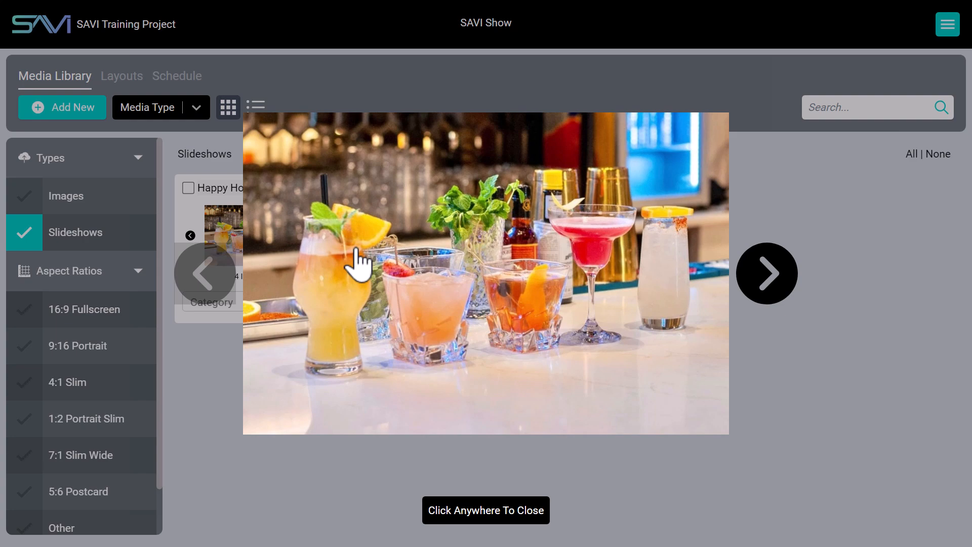
left_click(353, 65)
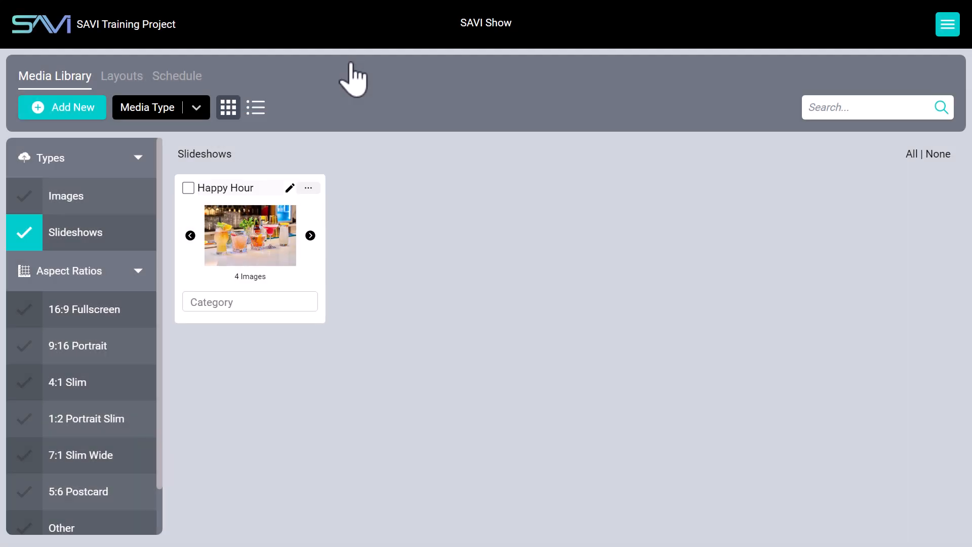
left_click(310, 236)
left_click(310, 237)
left_click(310, 236)
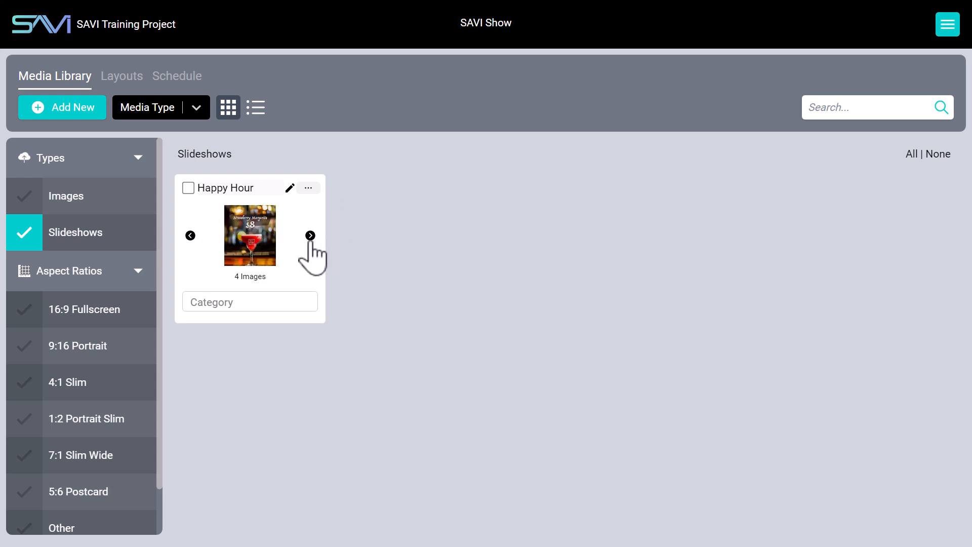
left_click(310, 236)
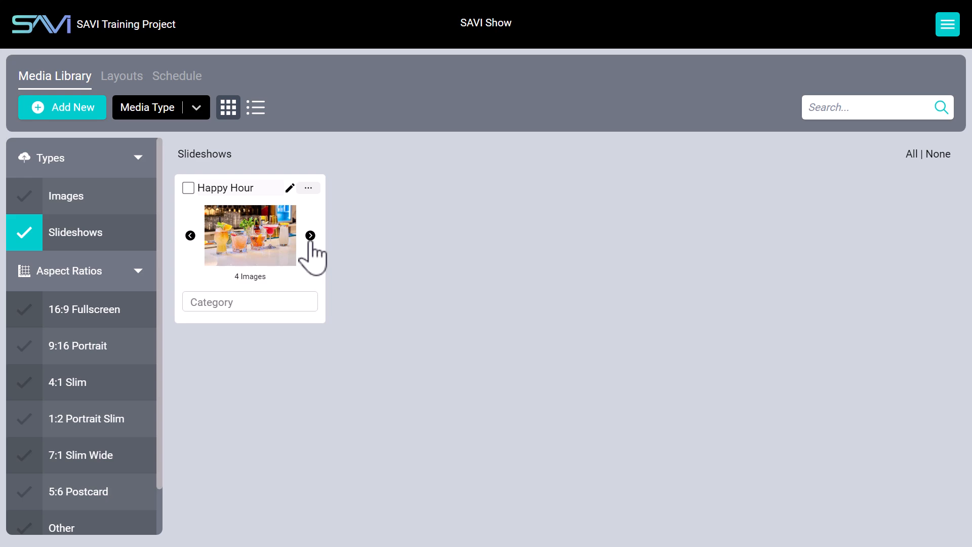
Clear the slideshow filter and permanently delete the Big Win, Bucket of Beer and casino two third images
left_click(309, 188)
left_click(97, 233)
left_click(248, 241)
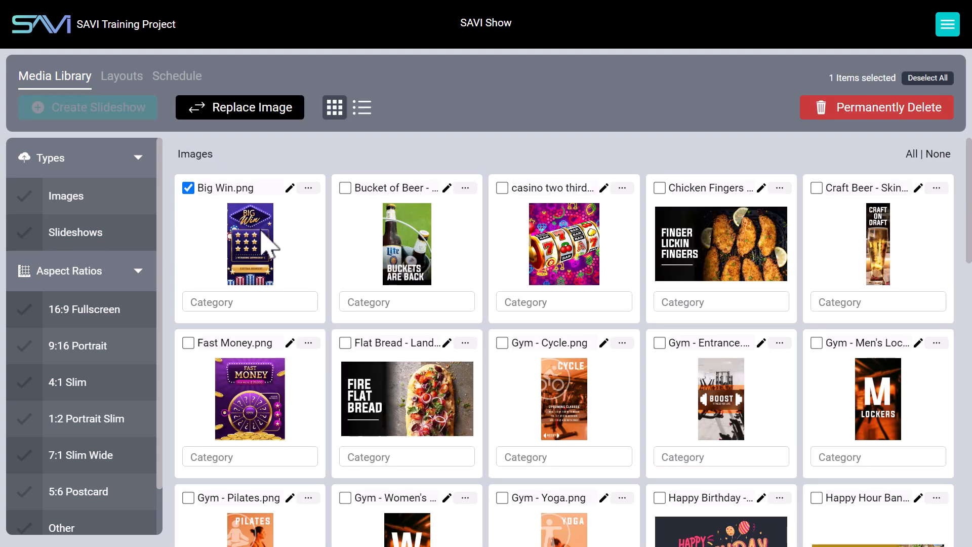
left_click(409, 238)
left_click(571, 242)
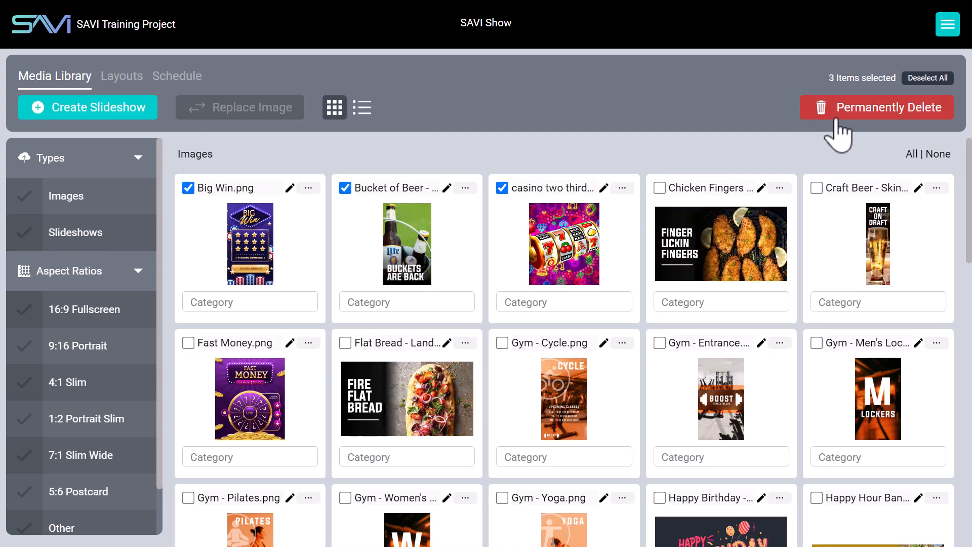
left_click(860, 113)
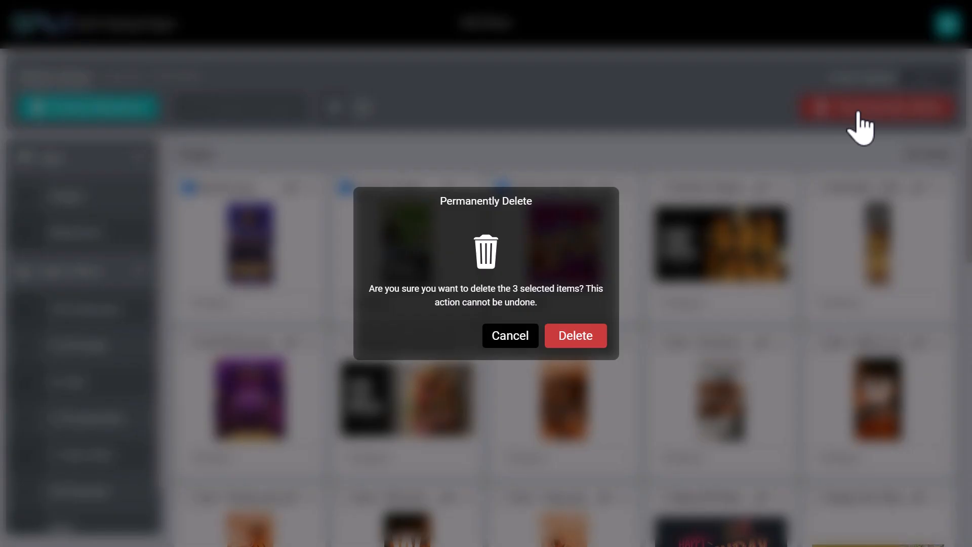
left_click(578, 338)
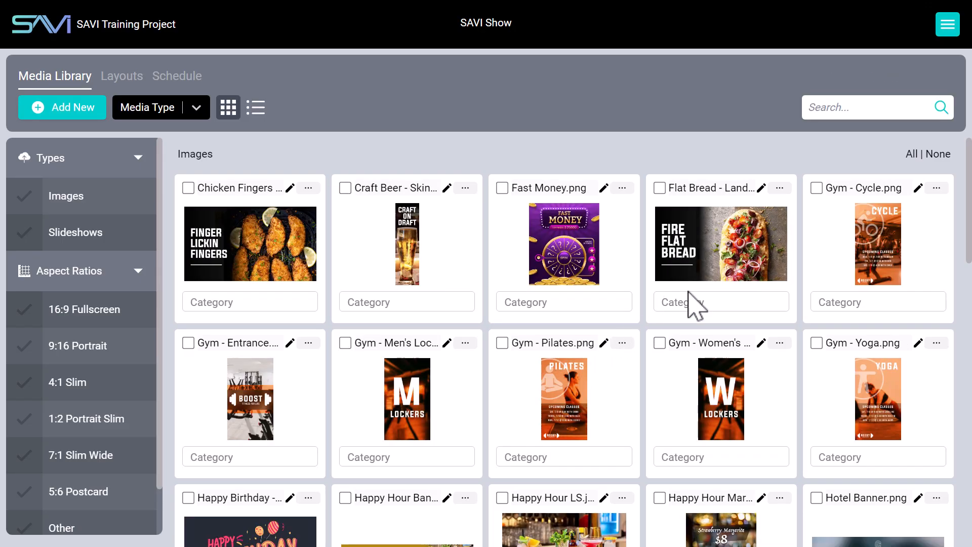
Search the media library for "winn" and permanently delete all matching images
left_click(850, 106)
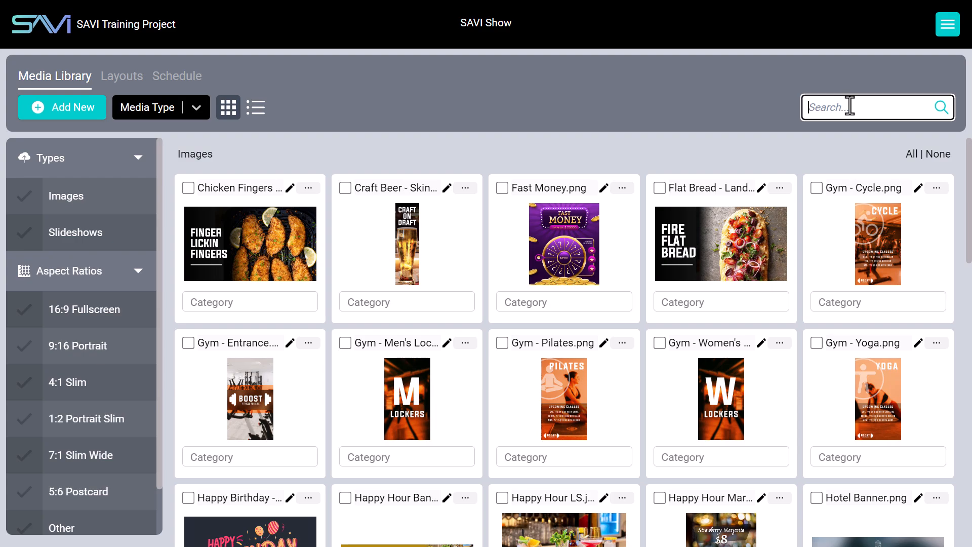
type("winn")
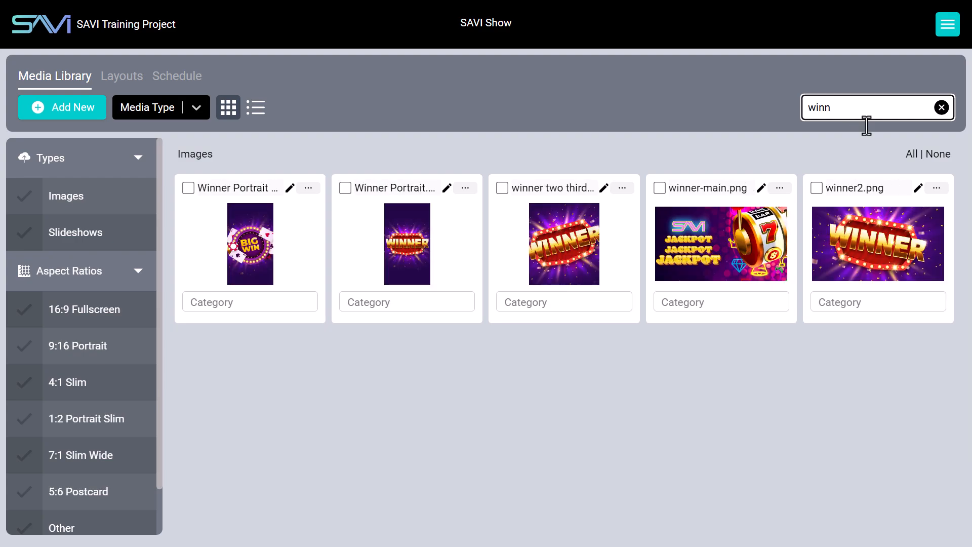
left_click(911, 154)
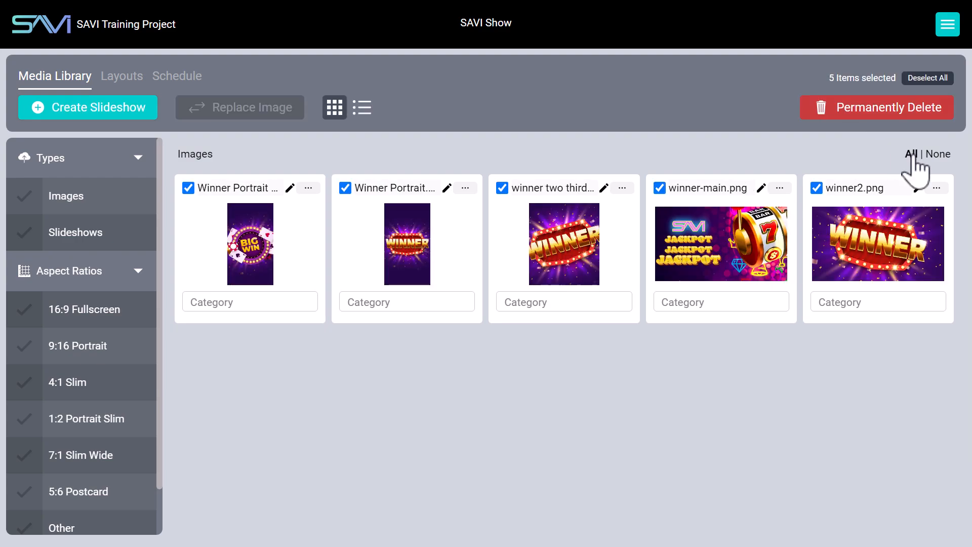
left_click(898, 113)
left_click(590, 338)
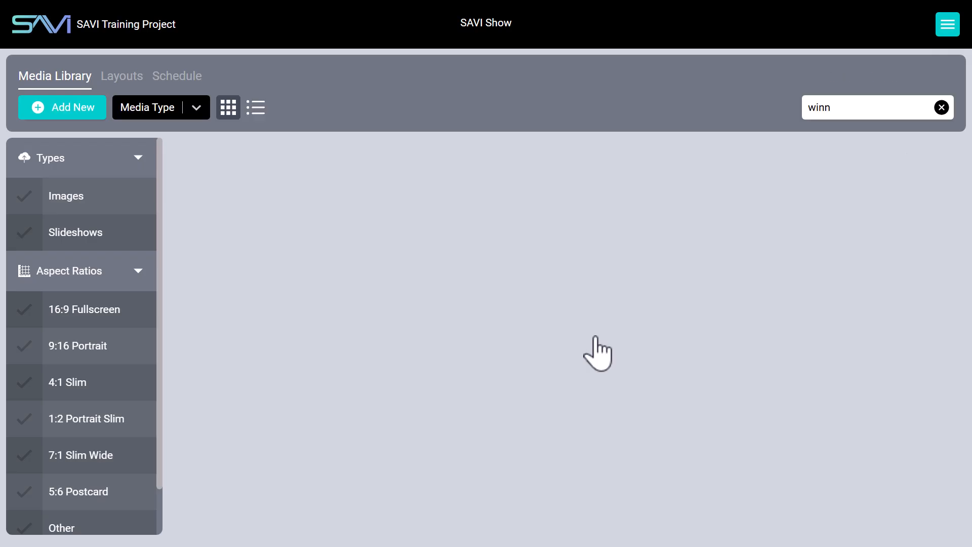
Examine the existing layouts and the new layout form's orientation and zone content options
left_click(130, 85)
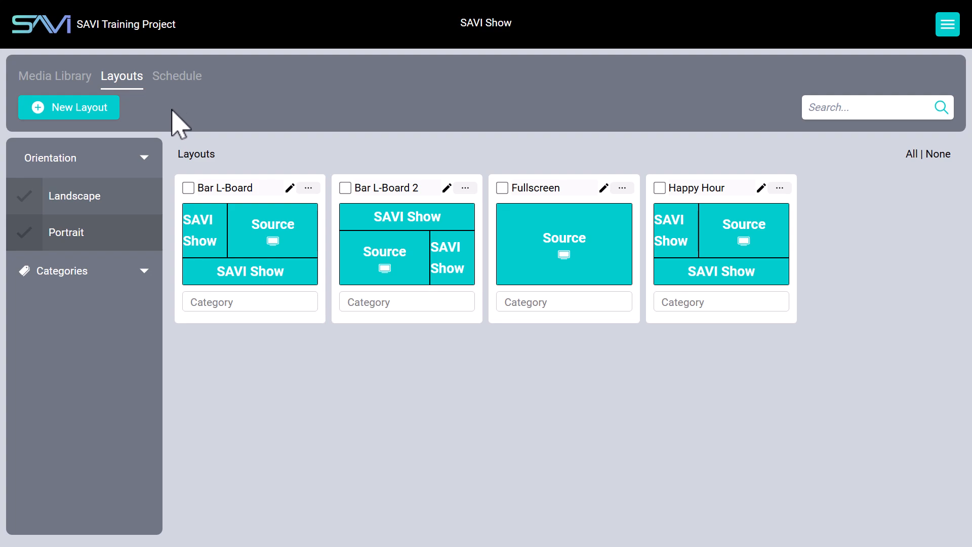
left_click(81, 110)
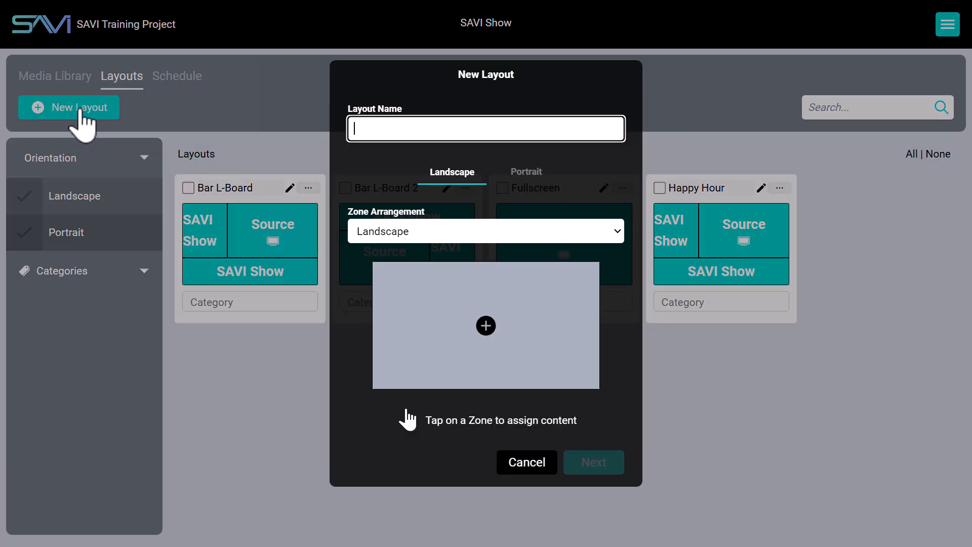
left_click(442, 302)
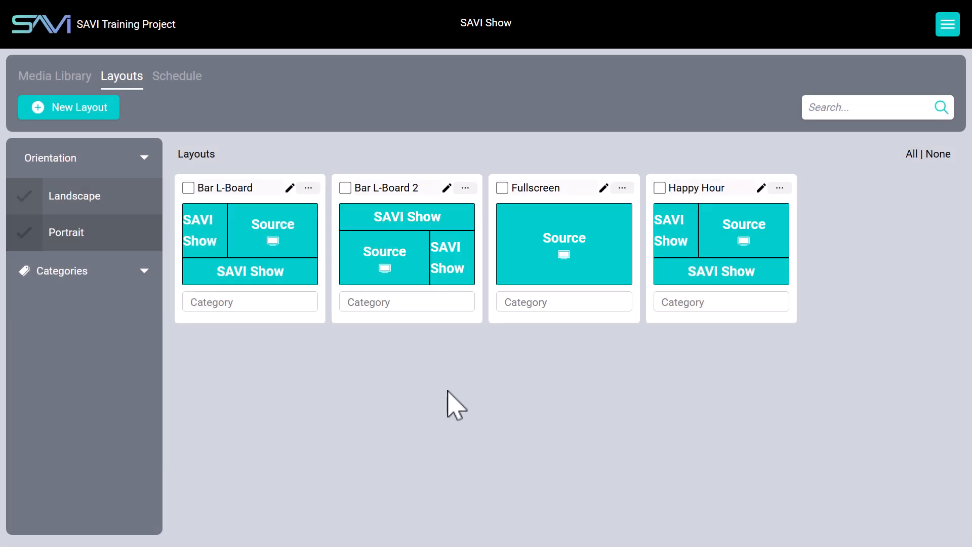
Start a new schedule named Happy Hour that uses the Happy Hour layout
left_click(183, 77)
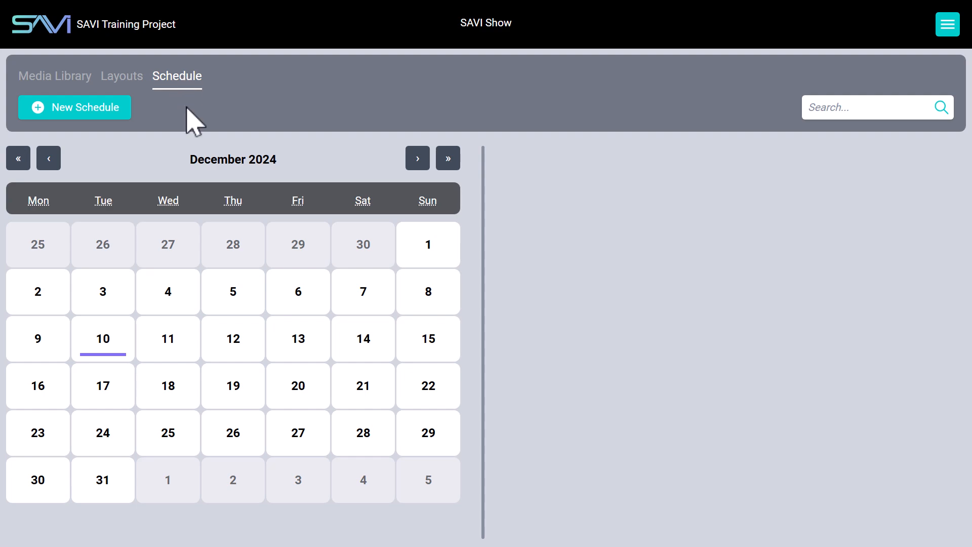
left_click(79, 109)
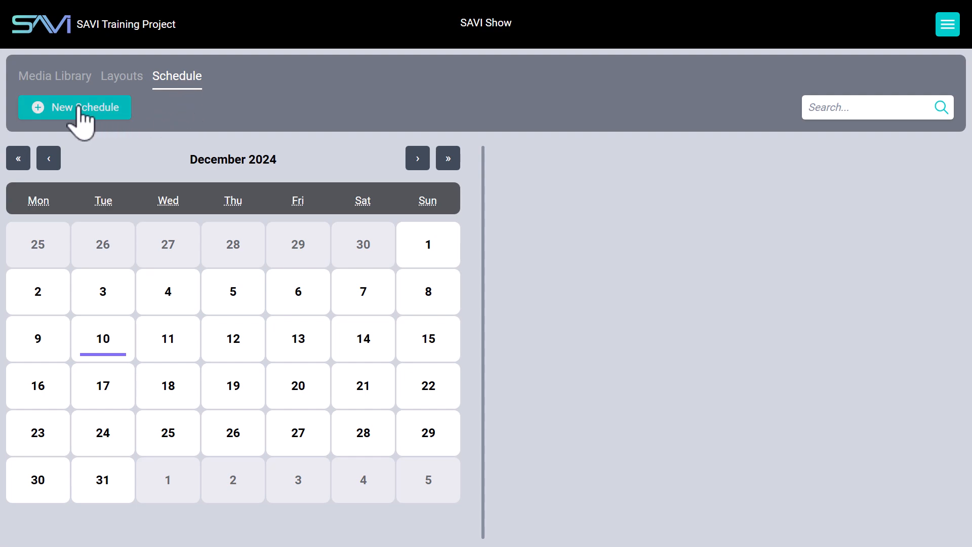
type("Happy Hour")
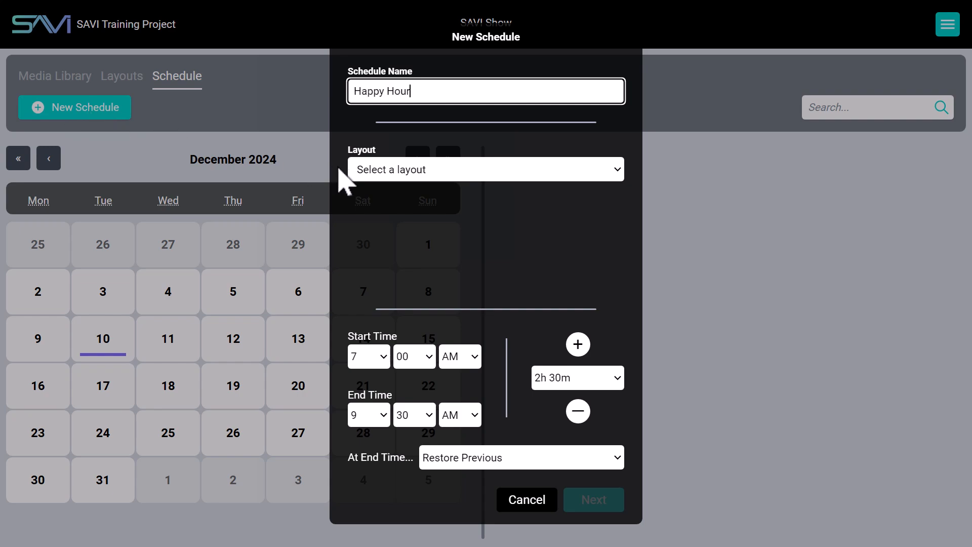
left_click(410, 176)
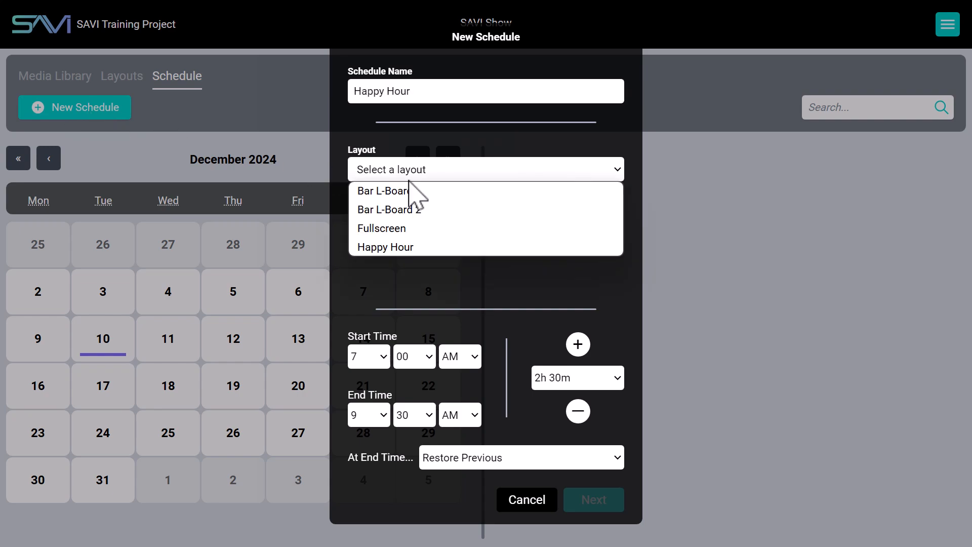
left_click(450, 249)
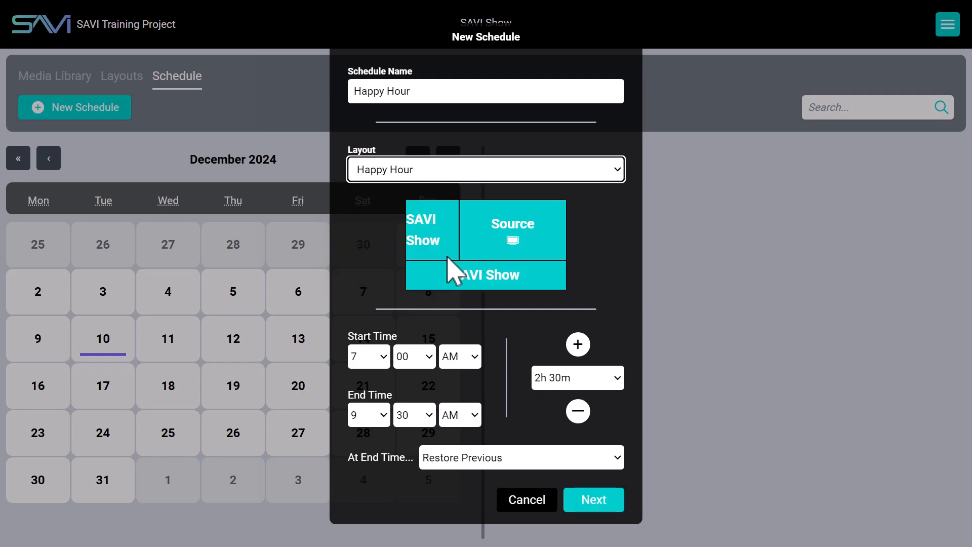
Set the schedule to start at 4:00 PM and end at 7:30 PM, keeping Restore Previous as the end-time action
left_click(383, 357)
left_click(361, 187)
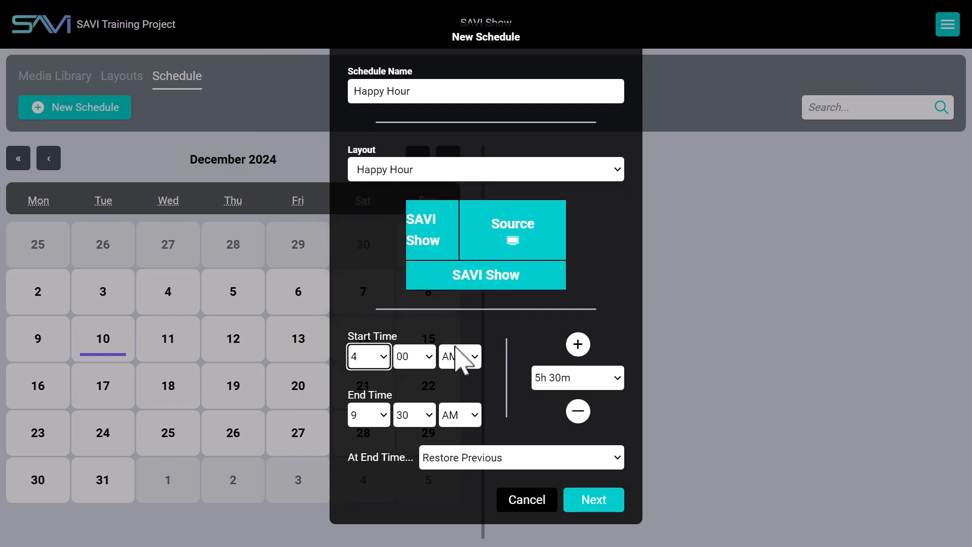
left_click(462, 357)
left_click(454, 392)
left_click(389, 438)
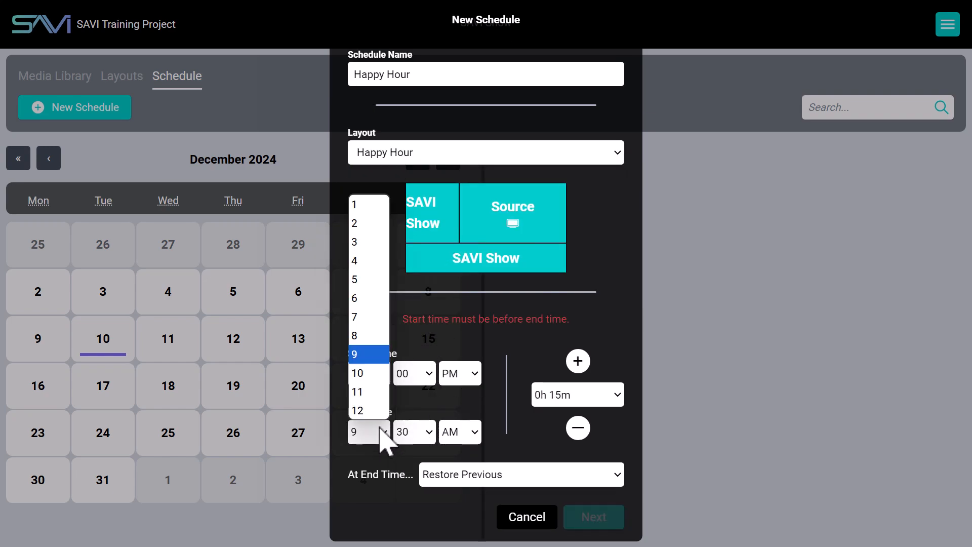
left_click(374, 319)
left_click(458, 433)
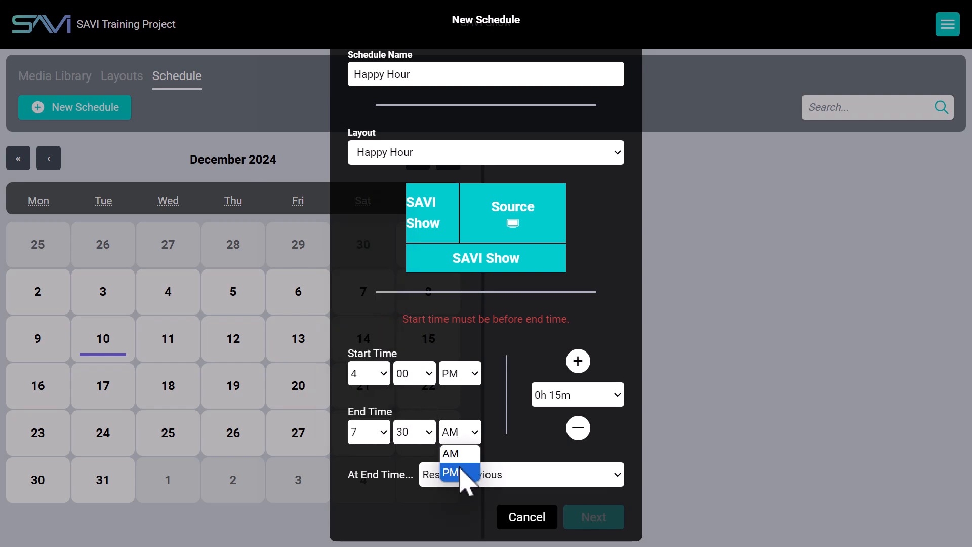
left_click(451, 470)
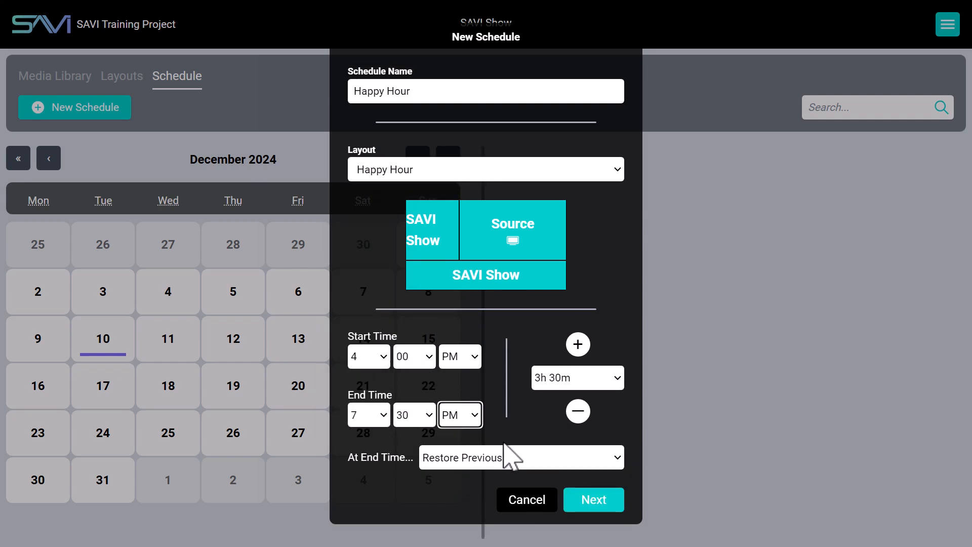
left_click(614, 457)
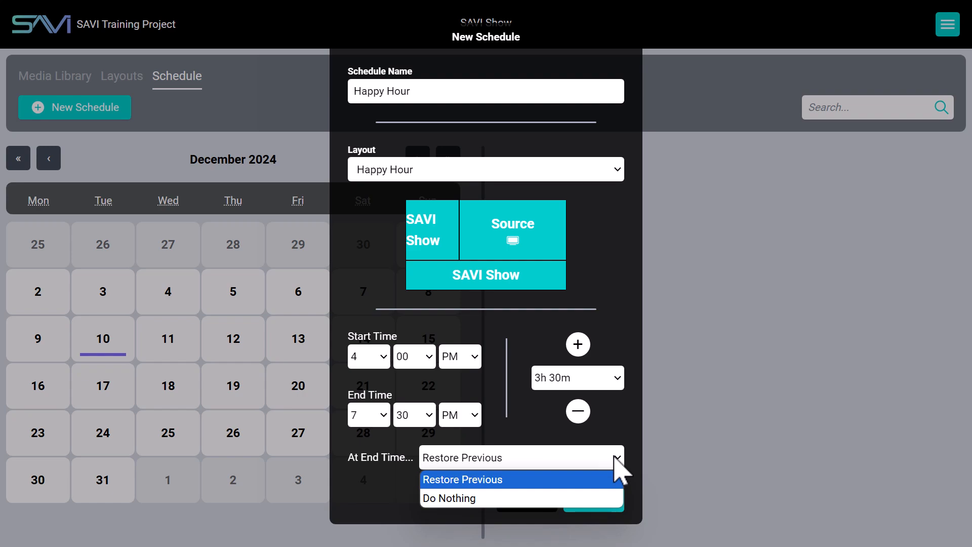
left_click(617, 419)
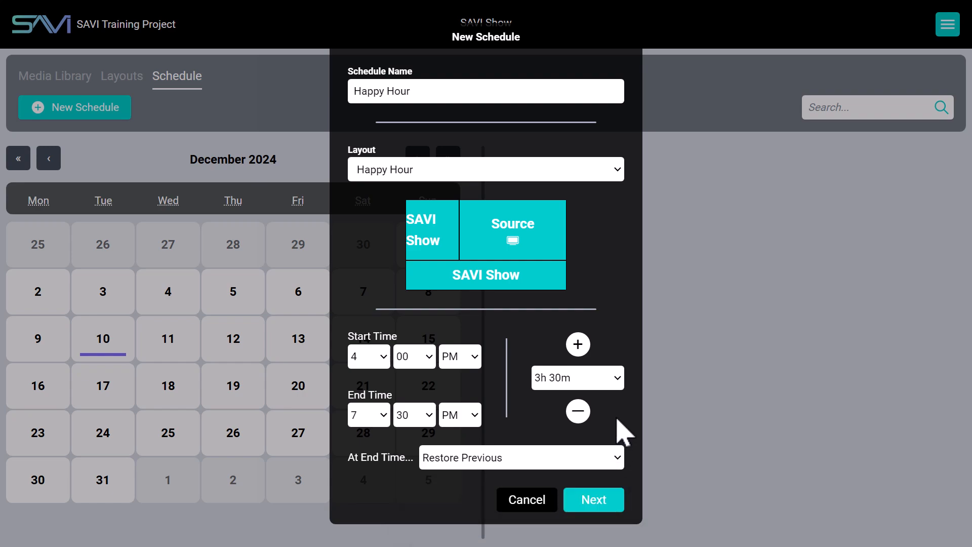
left_click(589, 501)
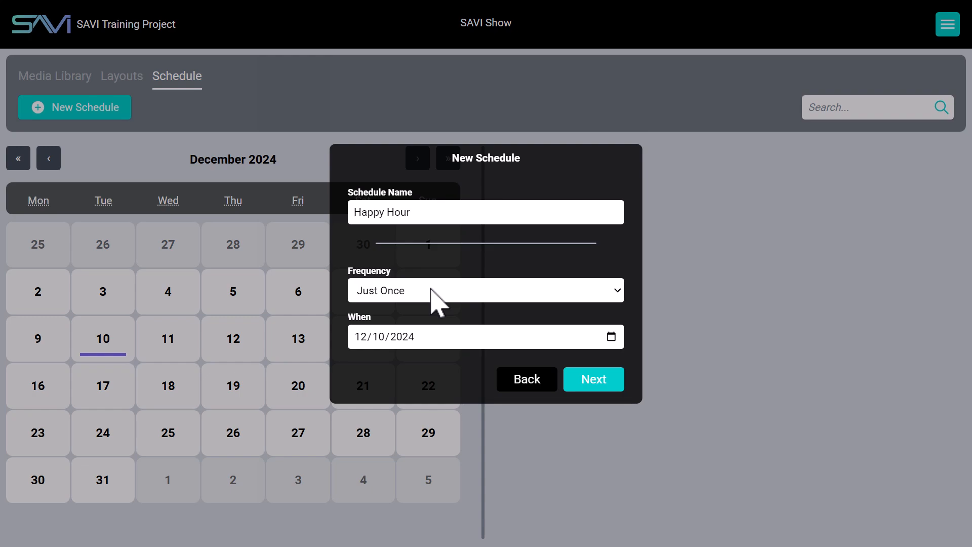
Make the schedule repeat weekly on Monday, Tuesday, Wednesday and Thursday
left_click(431, 290)
left_click(405, 349)
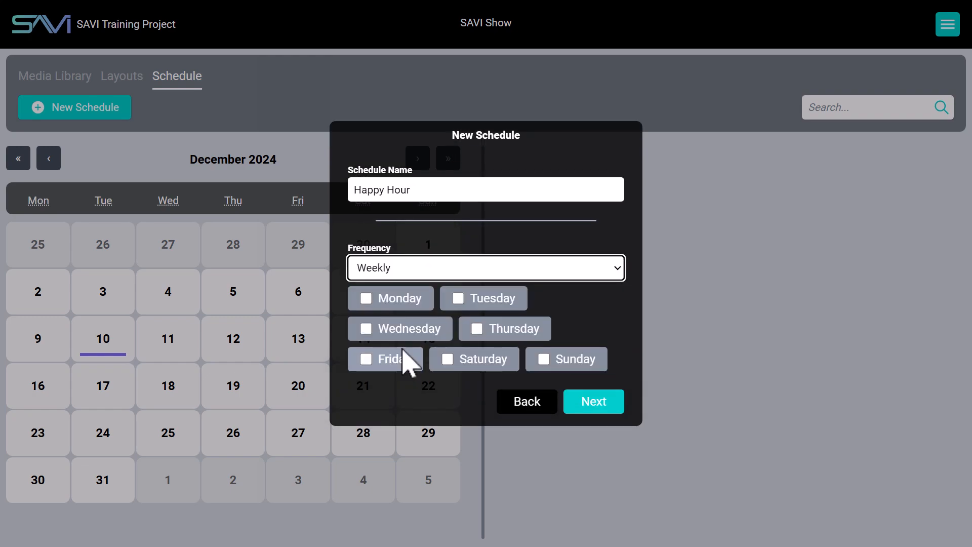
left_click(401, 299)
left_click(486, 299)
left_click(442, 335)
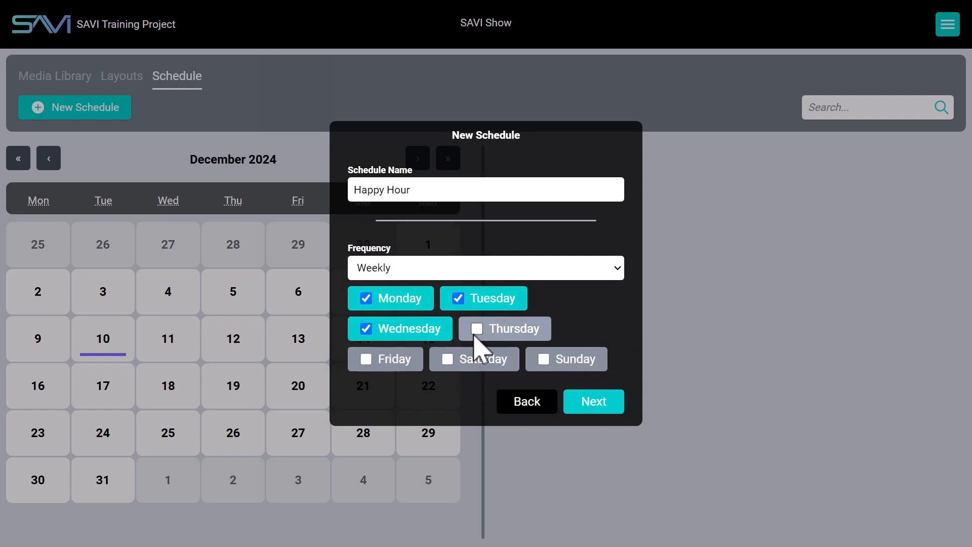
left_click(477, 335)
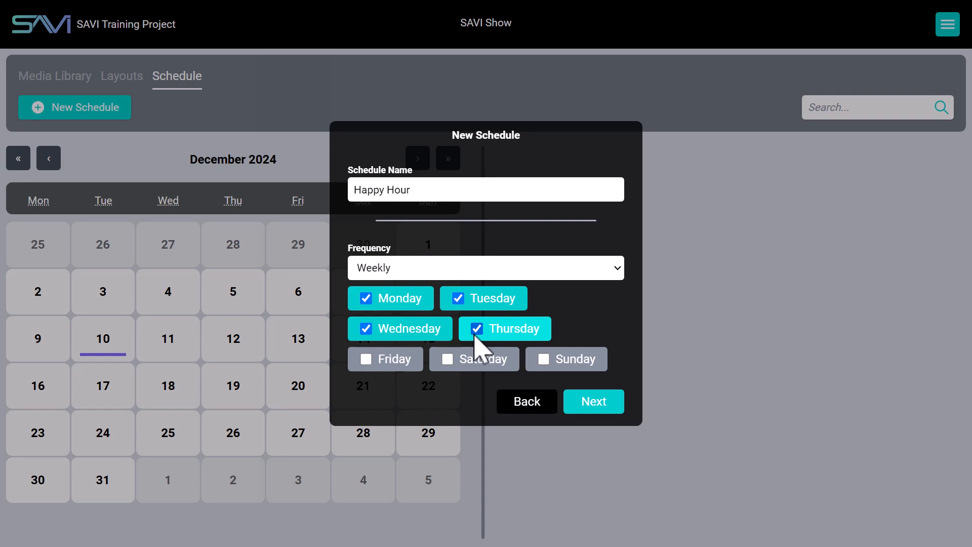
left_click(594, 403)
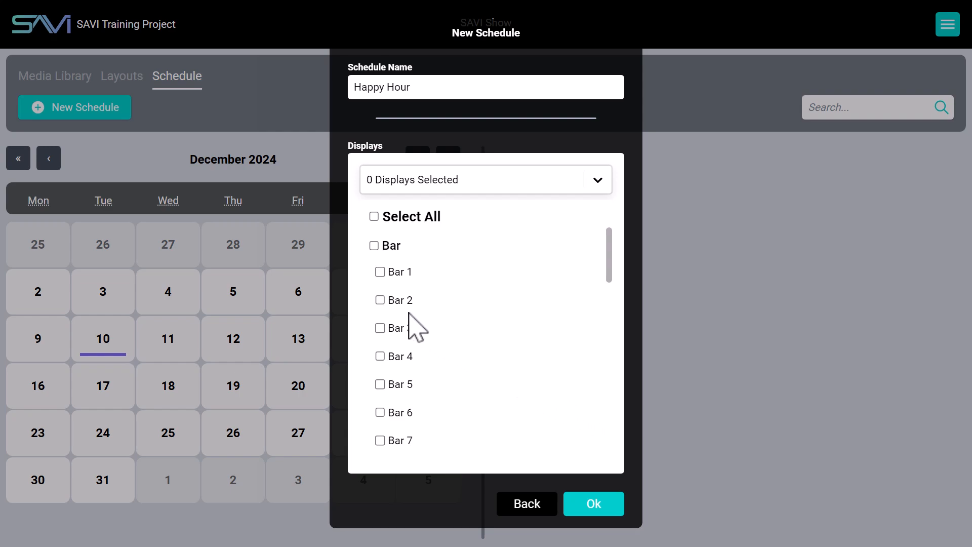
Assign the schedule to displays Bar 2, Bar 4, Bar 7 and Lobby 3, and save it
left_click(380, 300)
left_click(380, 357)
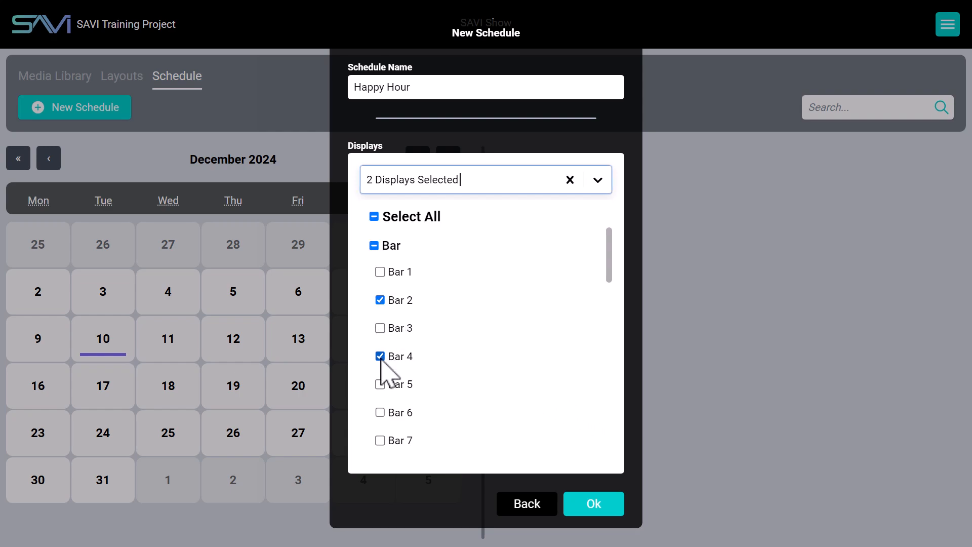
left_click(380, 441)
scroll(448, 347, "down", 10)
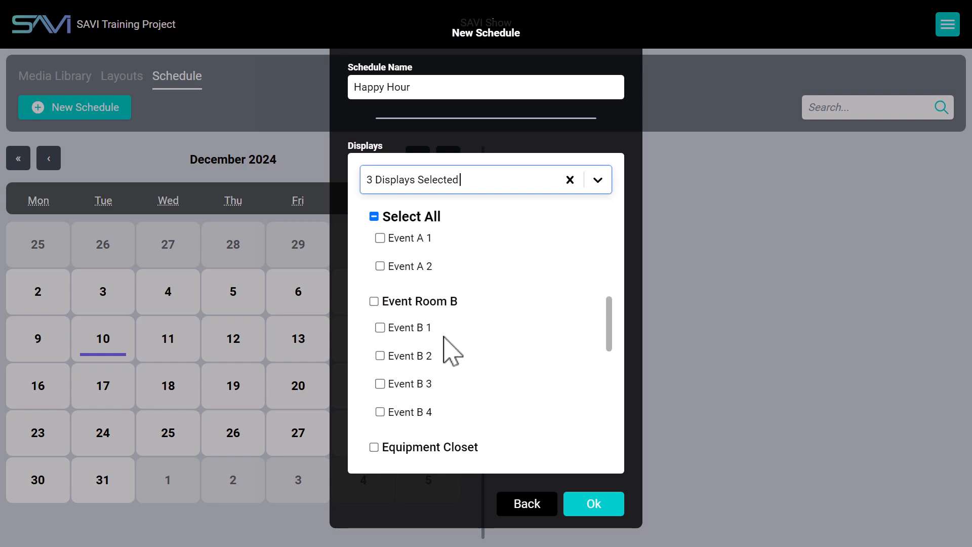
scroll(449, 349, "down", 2)
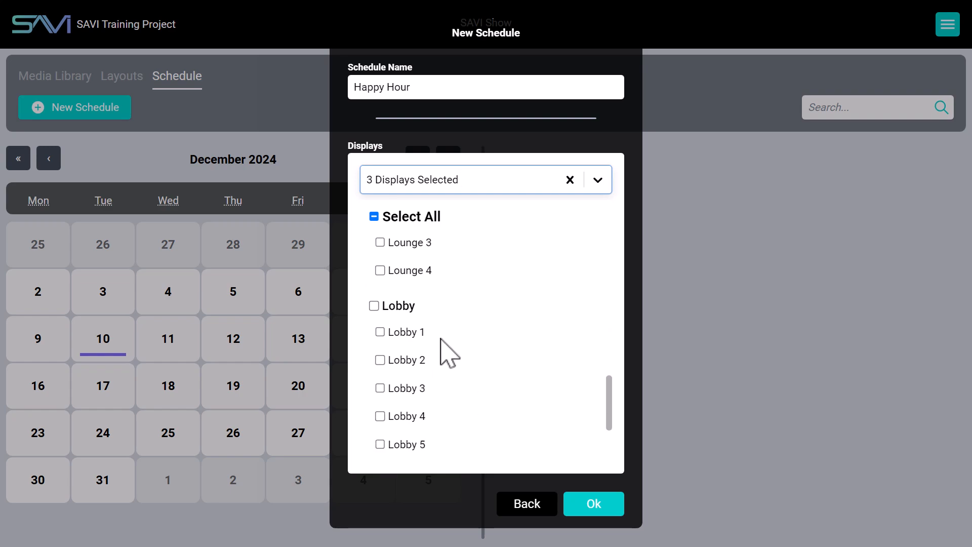
left_click(412, 389)
left_click(591, 505)
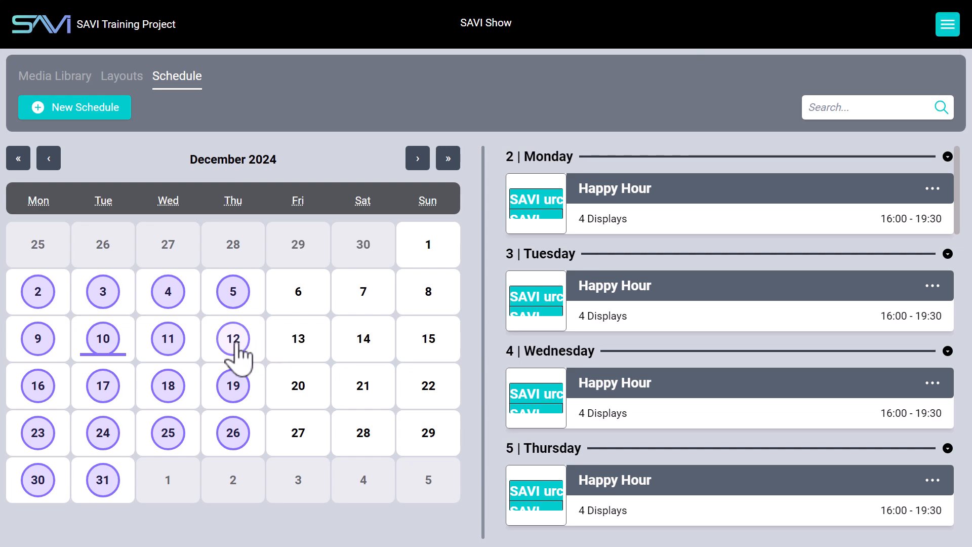
Check the Happy Hour occurrences in the calendar through February 2025 and return to December 2024
left_click(415, 161)
left_click(416, 160)
left_click(417, 160)
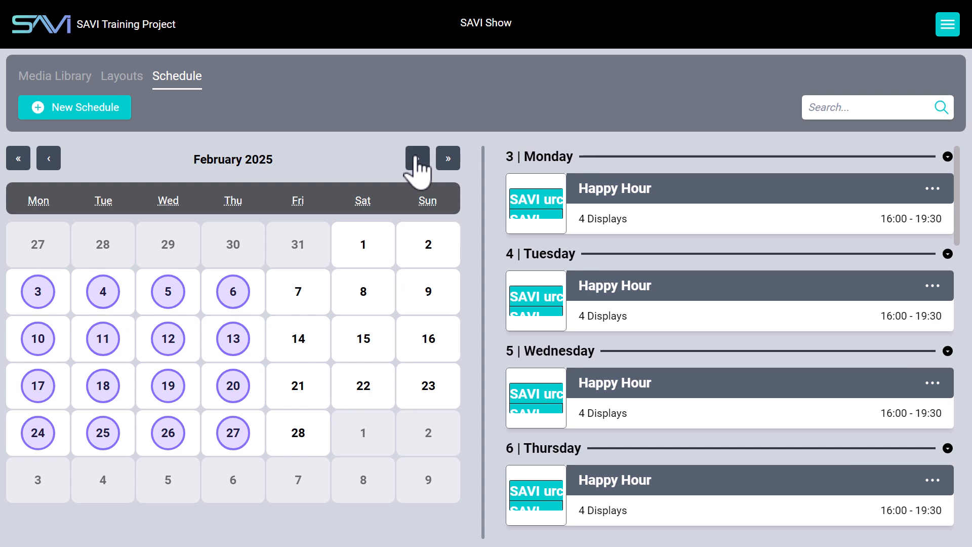
left_click(47, 166)
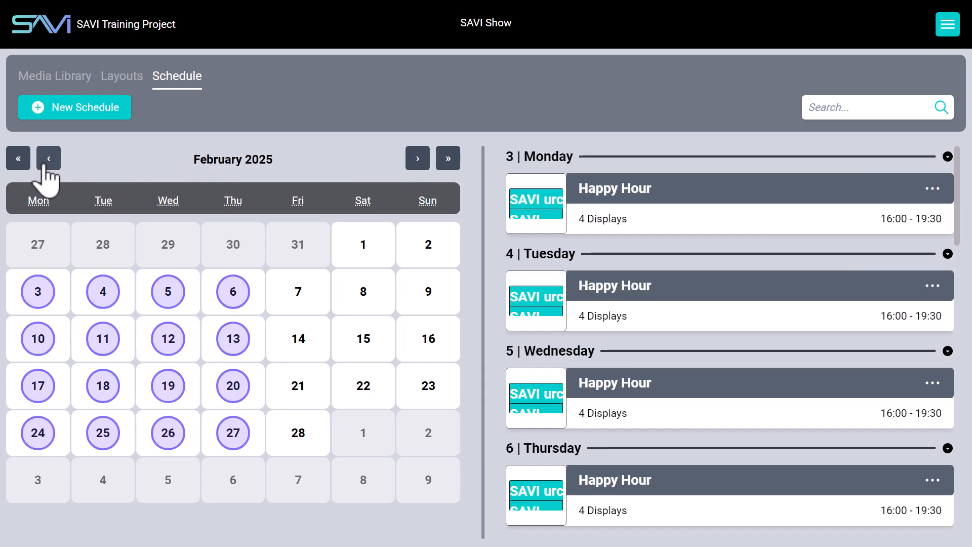
left_click(47, 166)
left_click(46, 165)
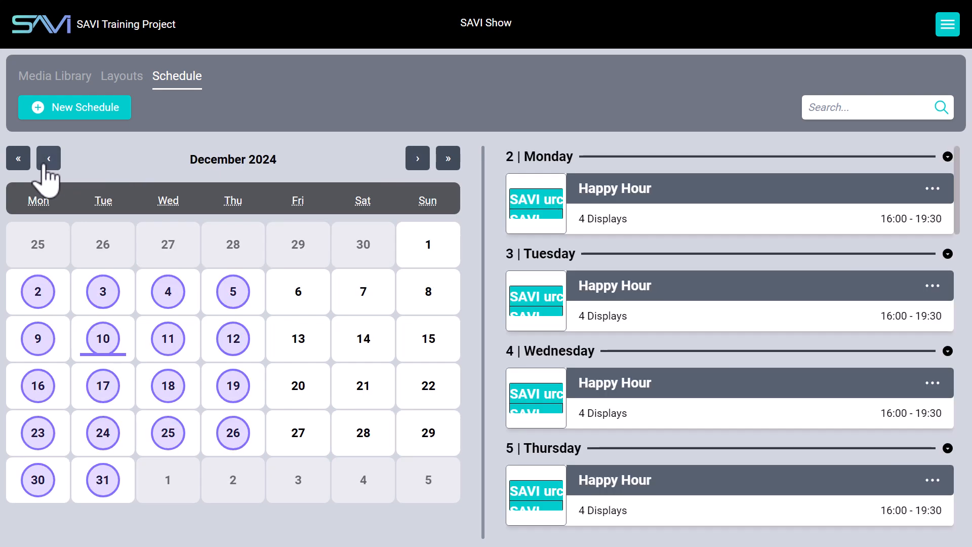
Delete only the December 25 occurrence of the Happy Hour schedule and clear the day selection
left_click(169, 433)
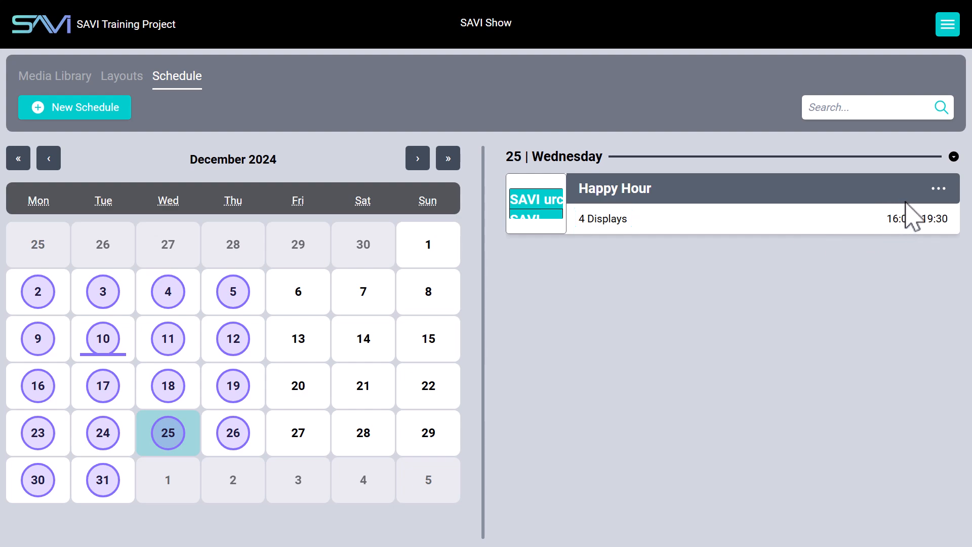
left_click(937, 191)
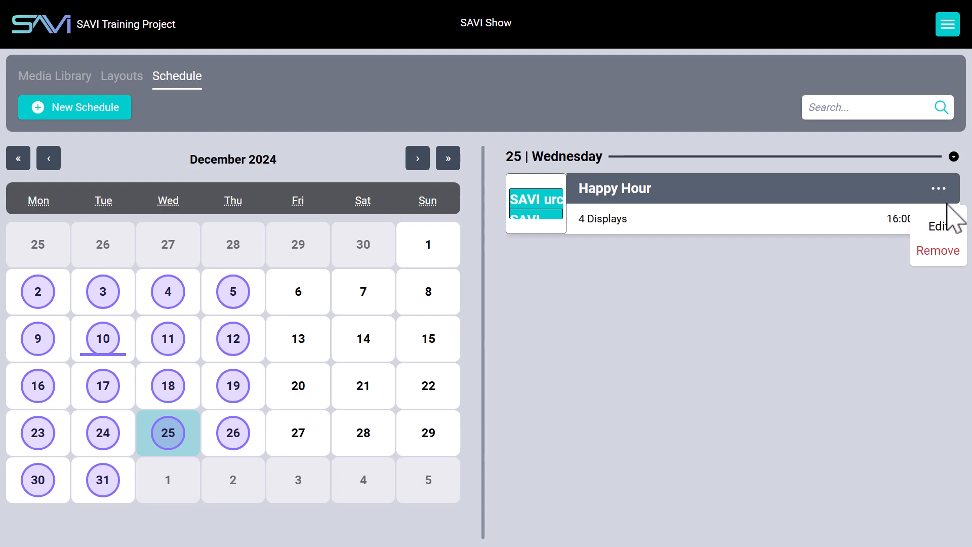
left_click(939, 226)
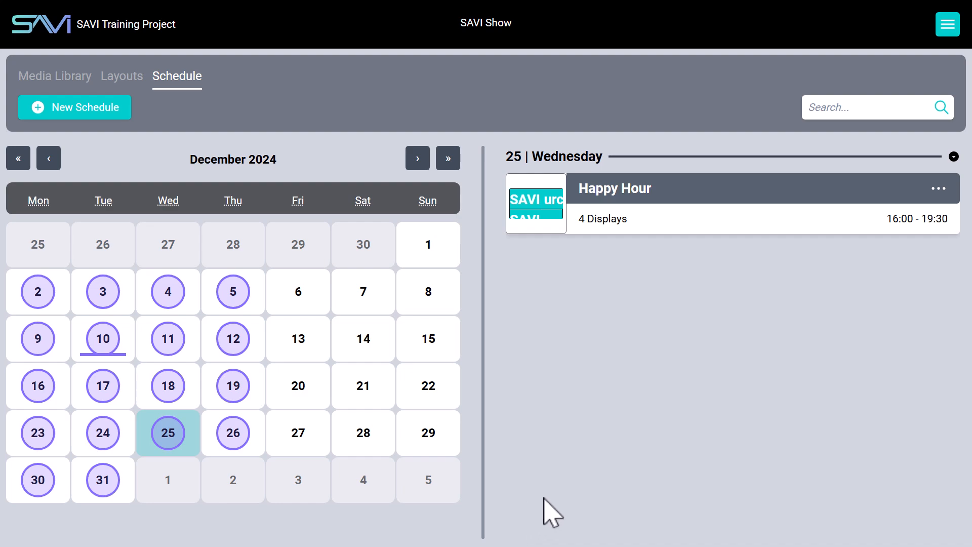
left_click(941, 195)
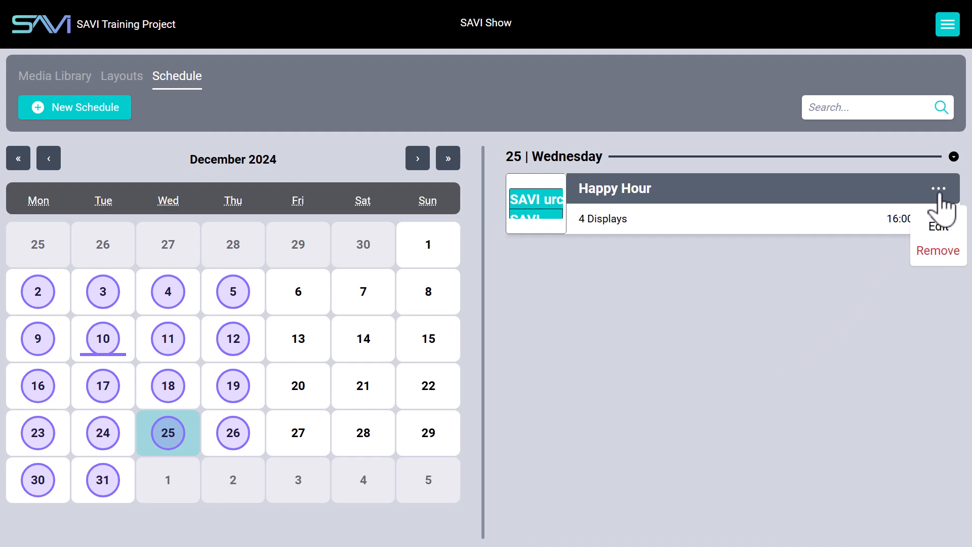
left_click(933, 254)
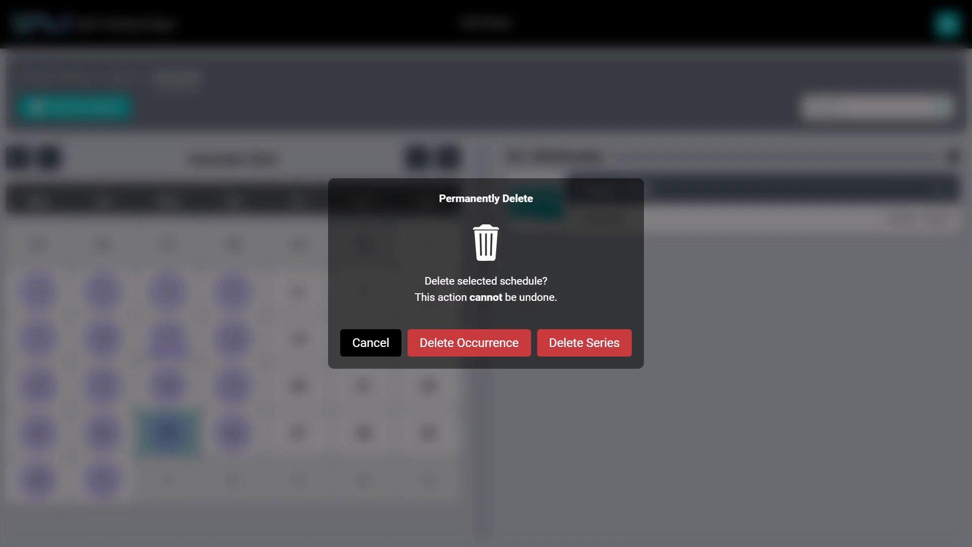
left_click(471, 340)
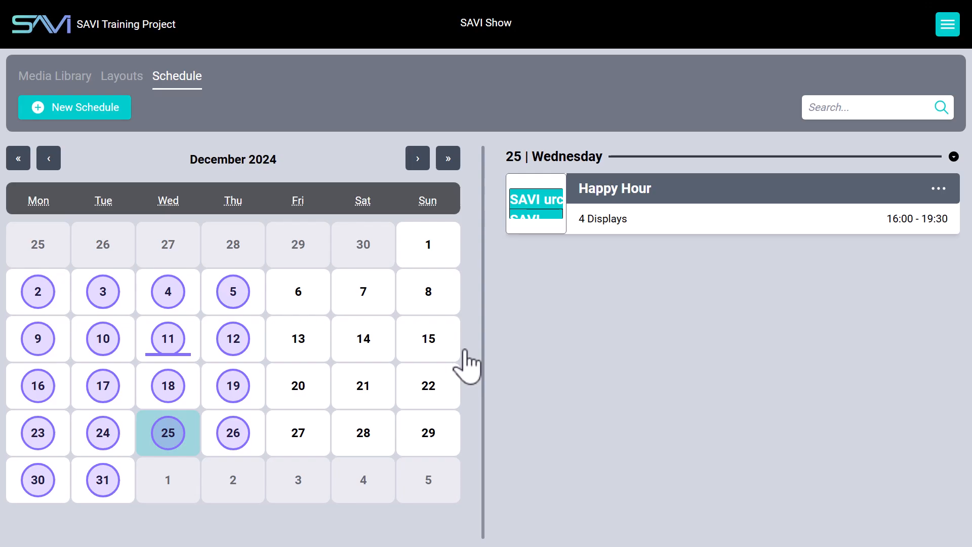
left_click(184, 431)
Search the schedules for "Happy"
left_click(842, 104)
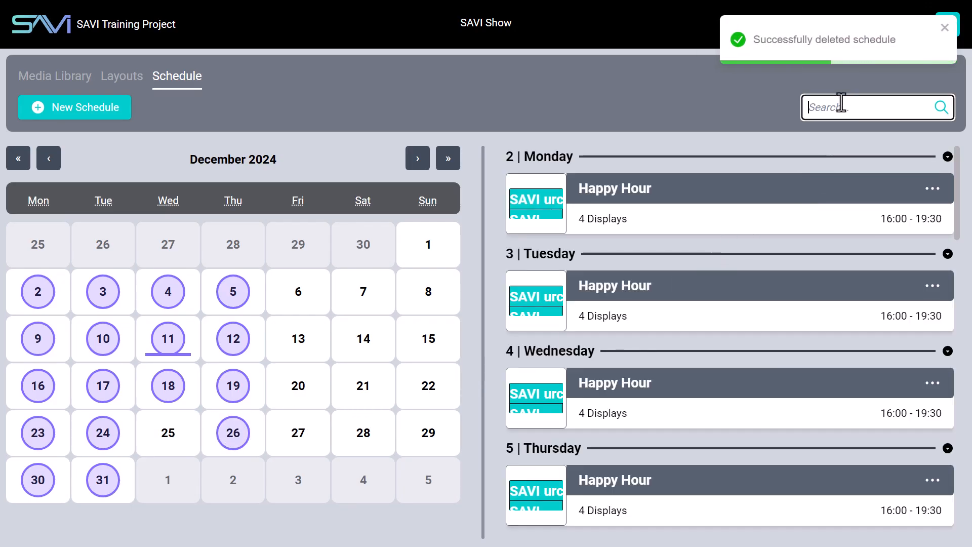
type("Happy")
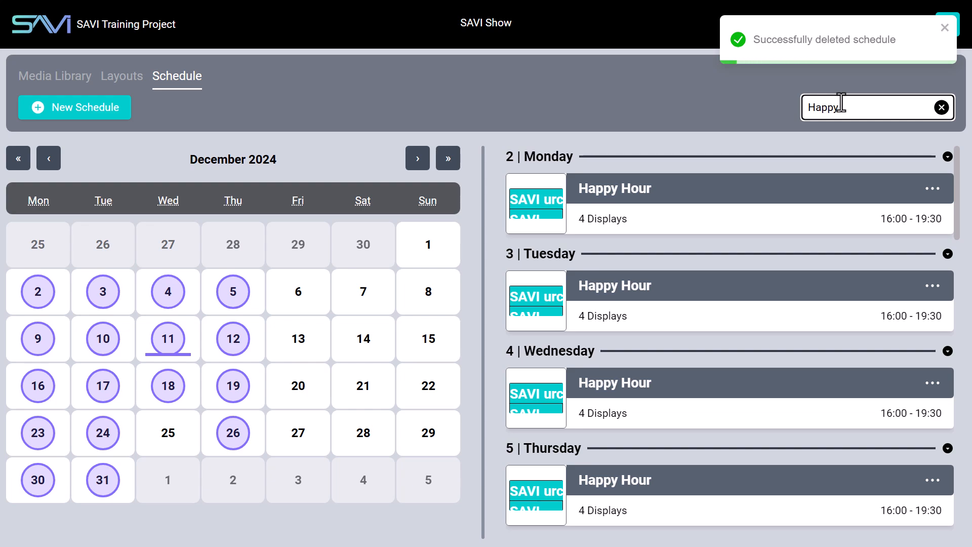